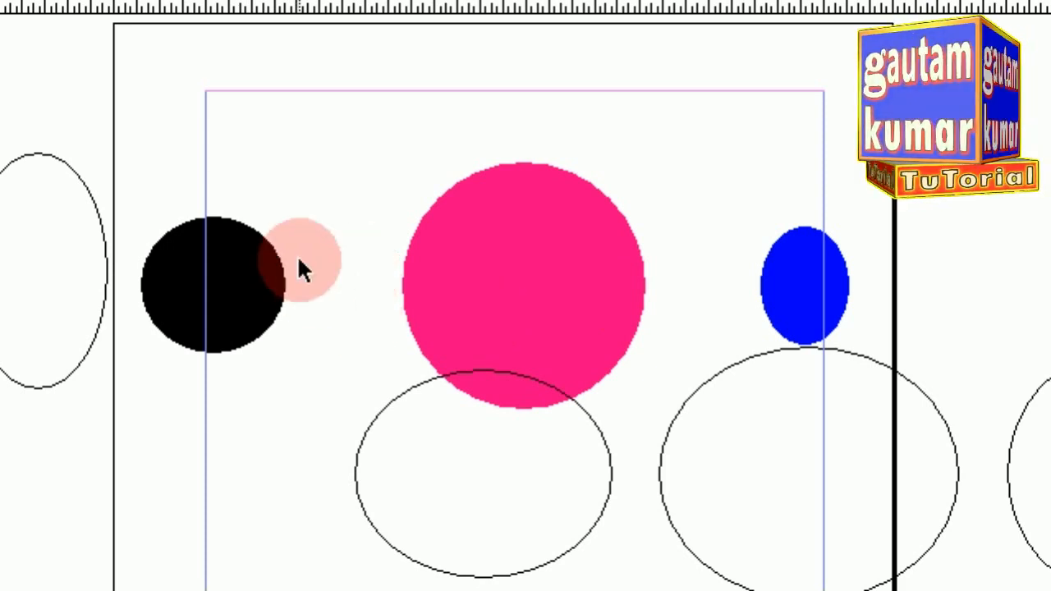
pyautogui.moveTo(298, 261); pyautogui.dragTo(384, 272)
pyautogui.moveTo(346, 230); pyautogui.dragTo(463, 326)
pyautogui.moveTo(416, 249); pyautogui.dragTo(677, 289)
pyautogui.moveTo(434, 297); pyautogui.dragTo(883, 398)
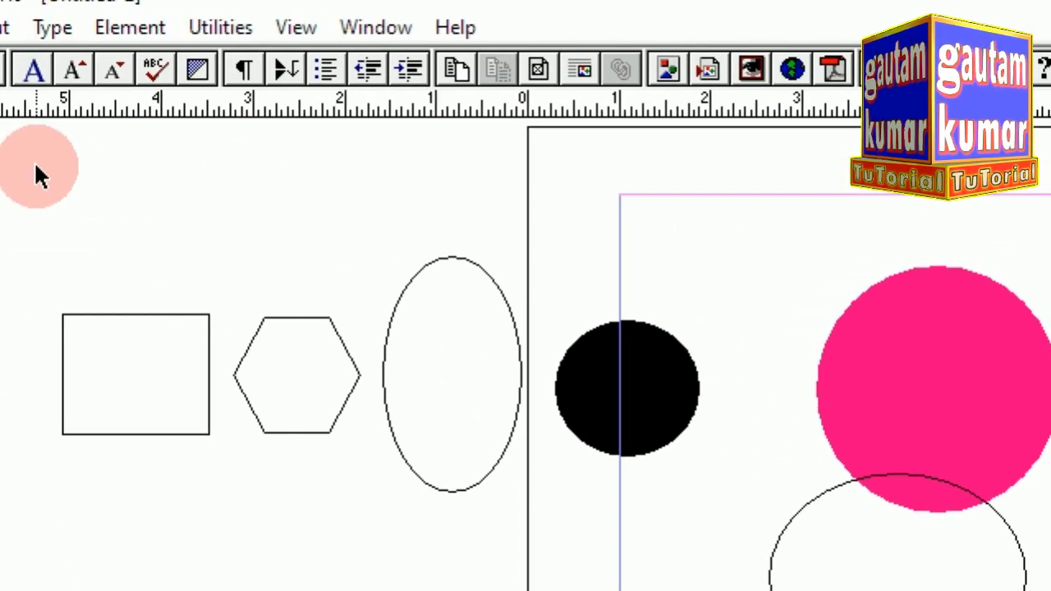
# Select all the drawn shapes on the page and pasteboard and clear them
pyautogui.moveTo(35, 164); pyautogui.dragTo(1049, 417)
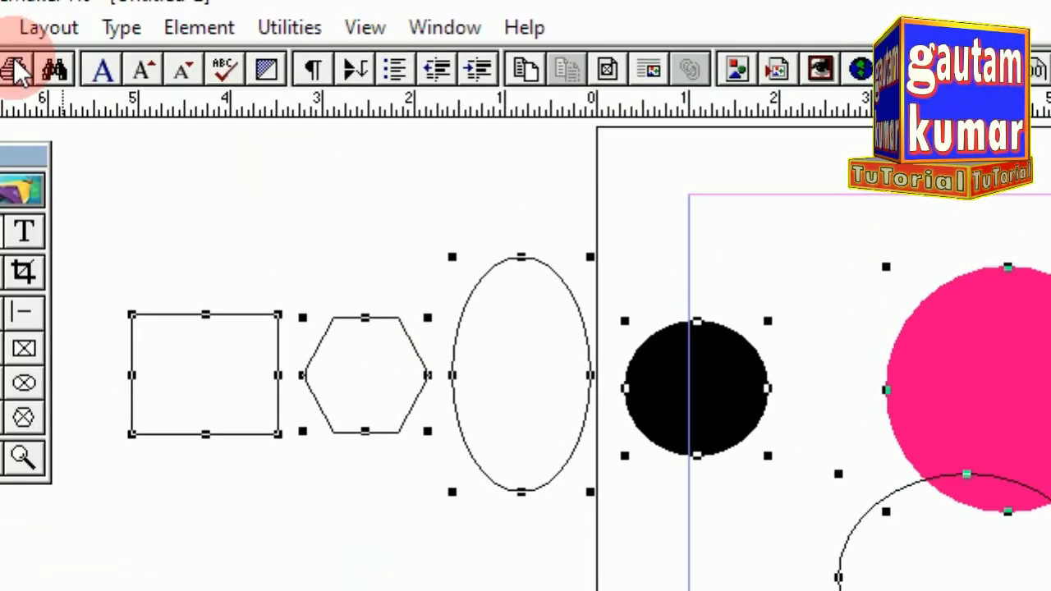
pyautogui.click(123, 55)
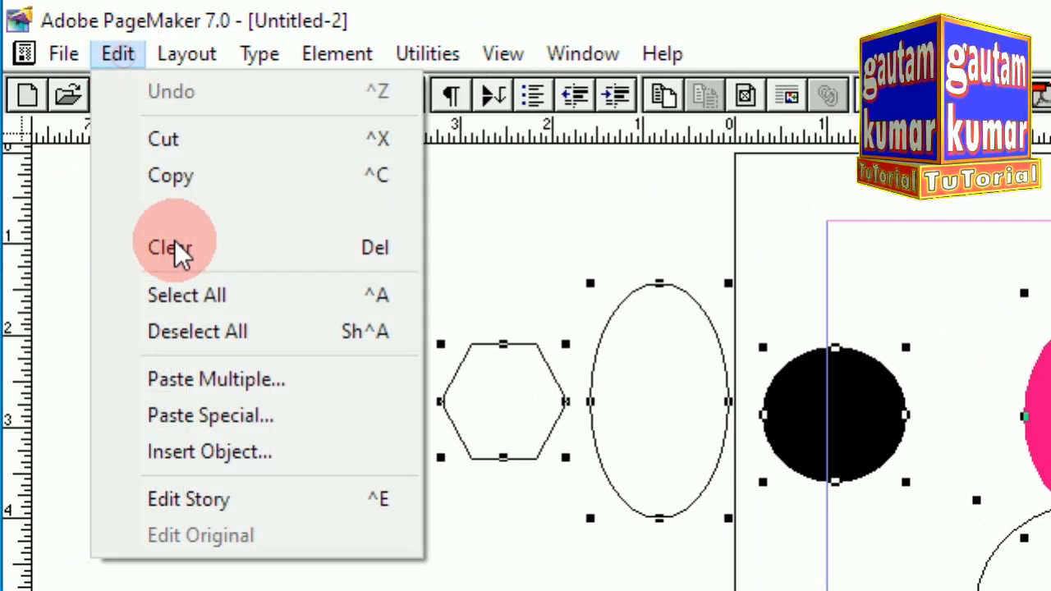
pyautogui.click(188, 246)
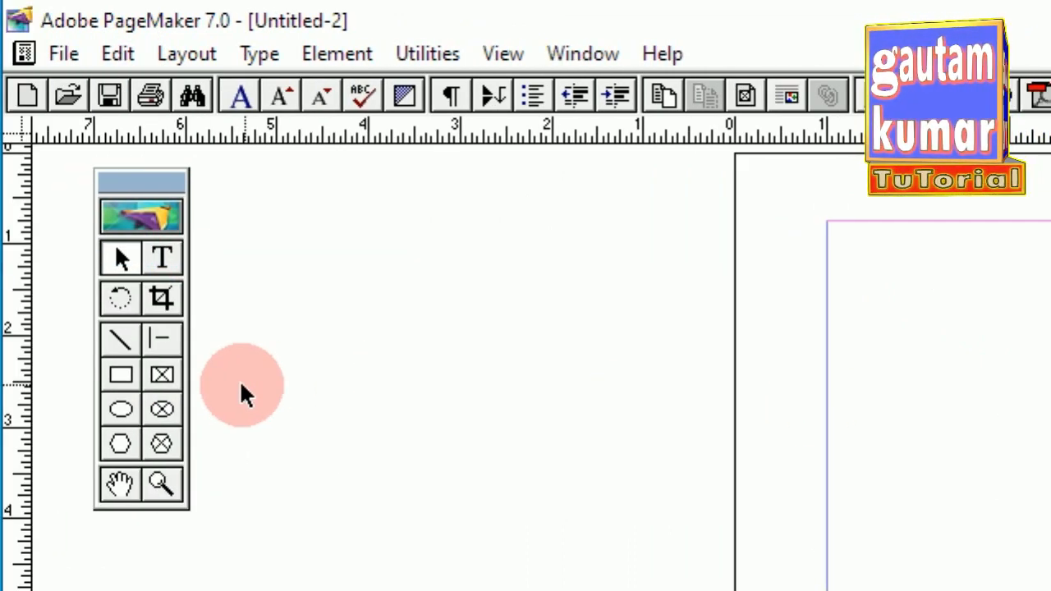
# Draw a circle, a rectangle and a hexagon in a row from the pasteboard onto the page, and nudge the hexagon slightly up and left
pyautogui.click(123, 411)
pyautogui.moveTo(448, 356); pyautogui.dragTo(492, 436)
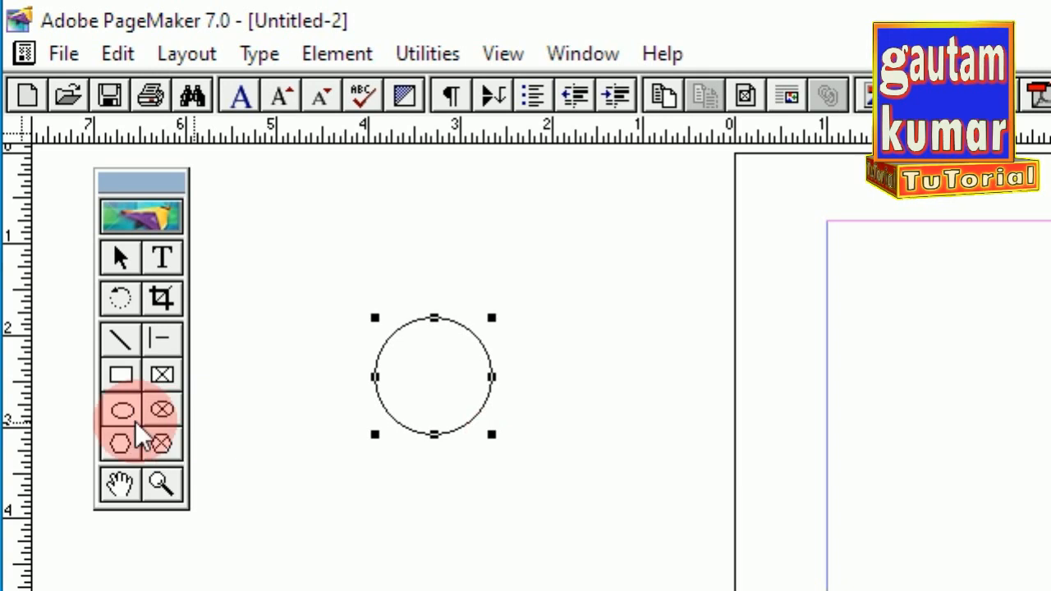
pyautogui.click(123, 378)
pyautogui.moveTo(544, 295); pyautogui.dragTo(669, 412)
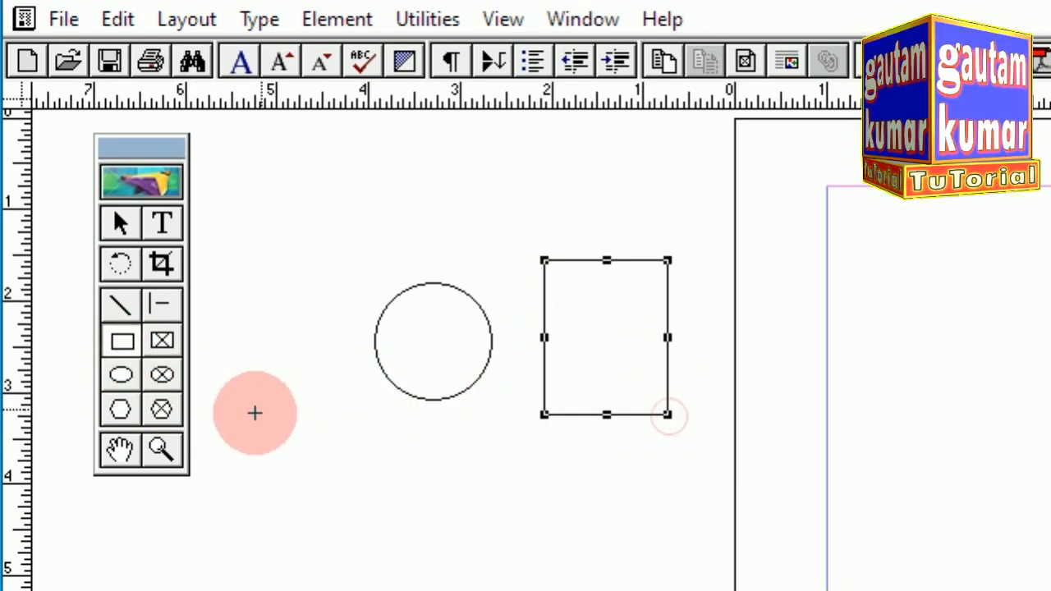
pyautogui.click(138, 413)
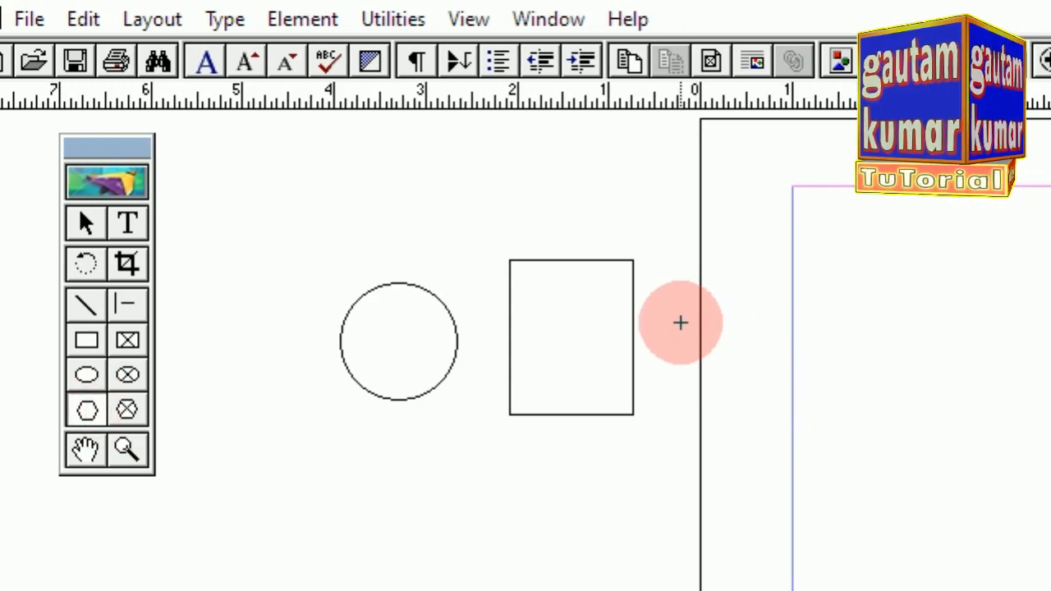
pyautogui.moveTo(795, 323); pyautogui.dragTo(929, 425)
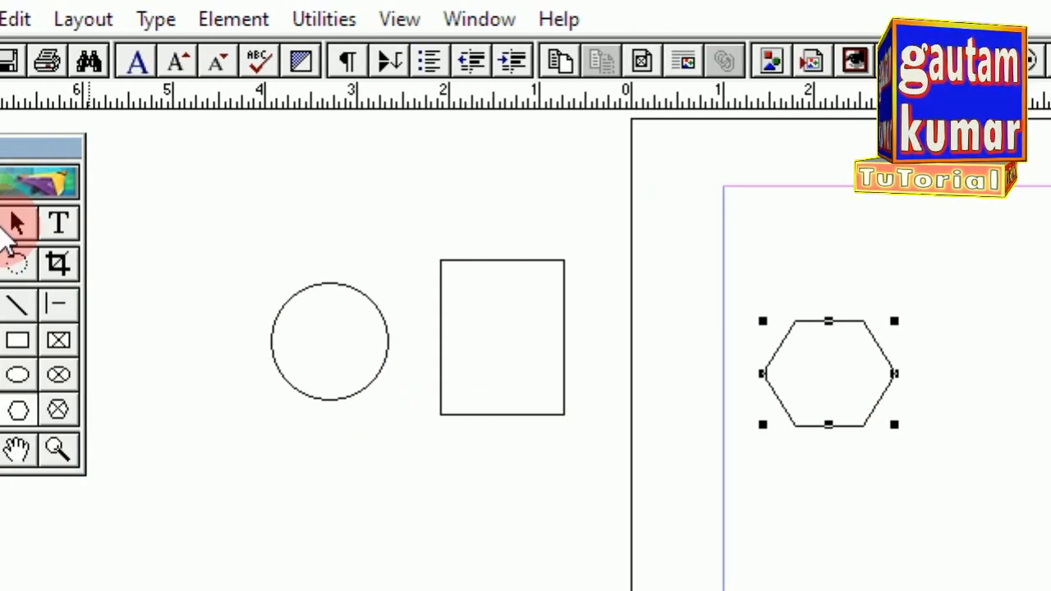
pyautogui.click(117, 225)
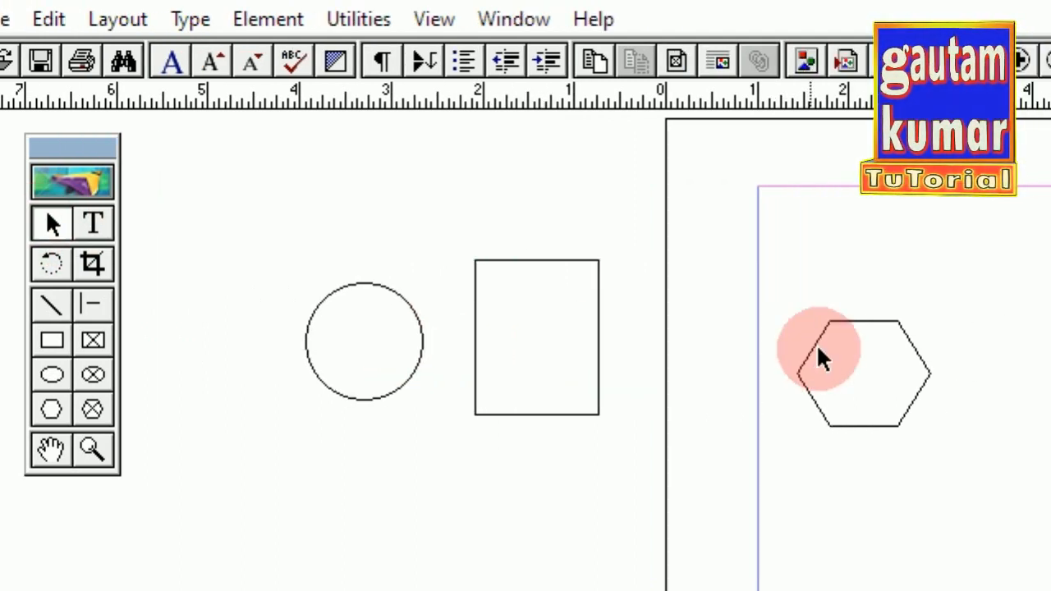
pyautogui.moveTo(753, 335); pyautogui.dragTo(743, 330)
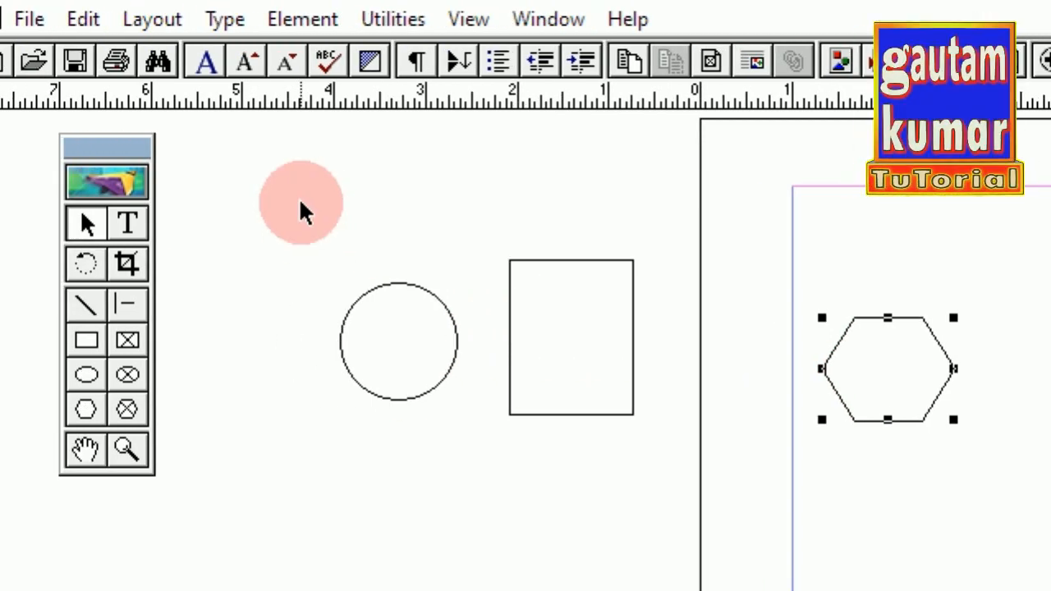
# Align the circle, rectangle and hexagon by their vertical centers and distribute them horizontally within bounds with equal gaps
pyautogui.moveTo(307, 204); pyautogui.dragTo(1050, 506)
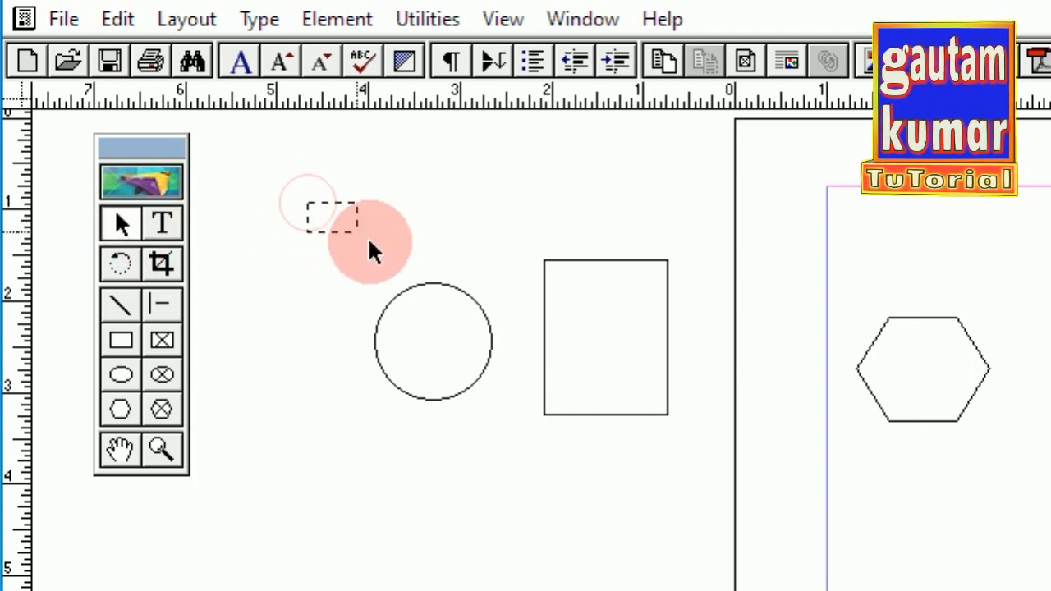
pyautogui.moveTo(784, 444); pyautogui.dragTo(783, 442)
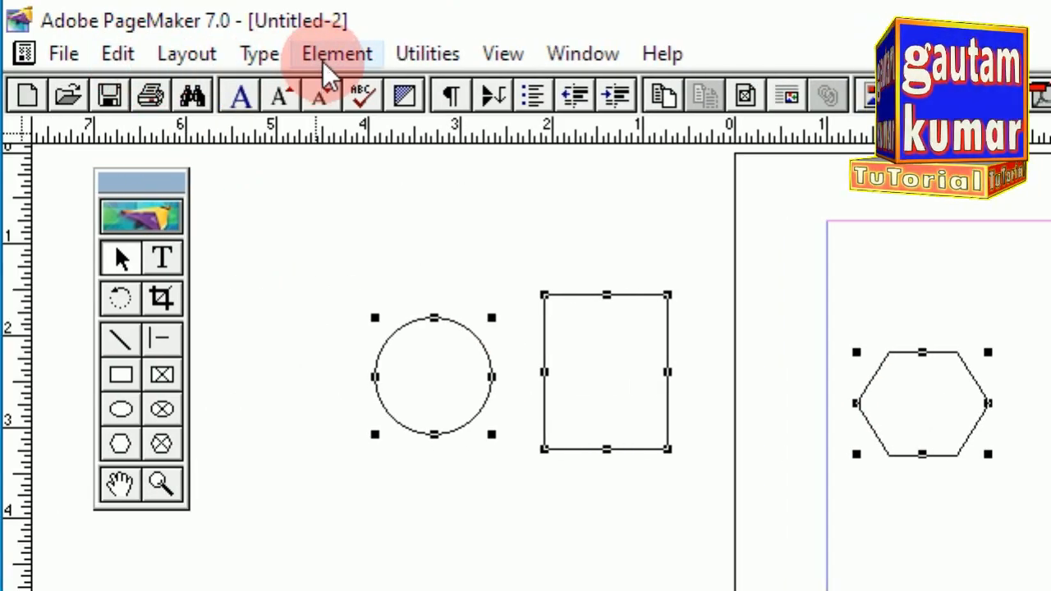
pyautogui.click(333, 55)
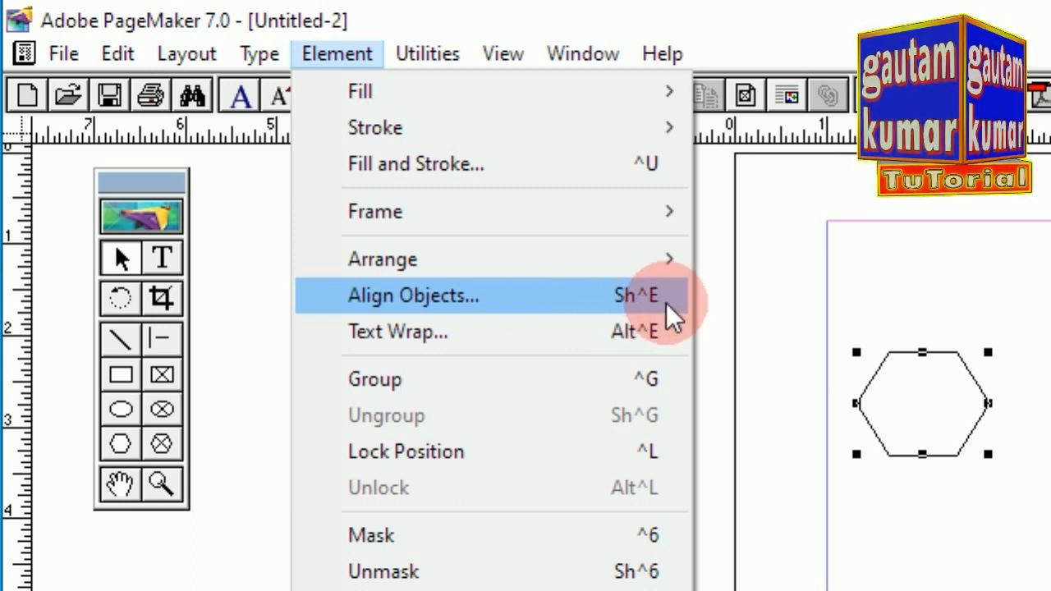
pyautogui.click(449, 295)
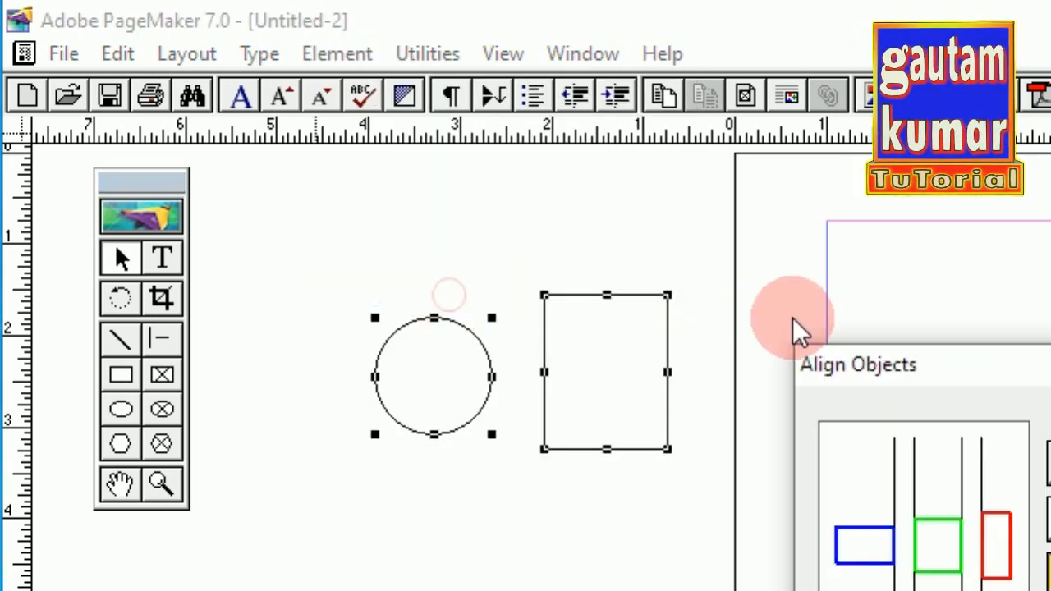
pyautogui.moveTo(788, 366); pyautogui.dragTo(1024, 229)
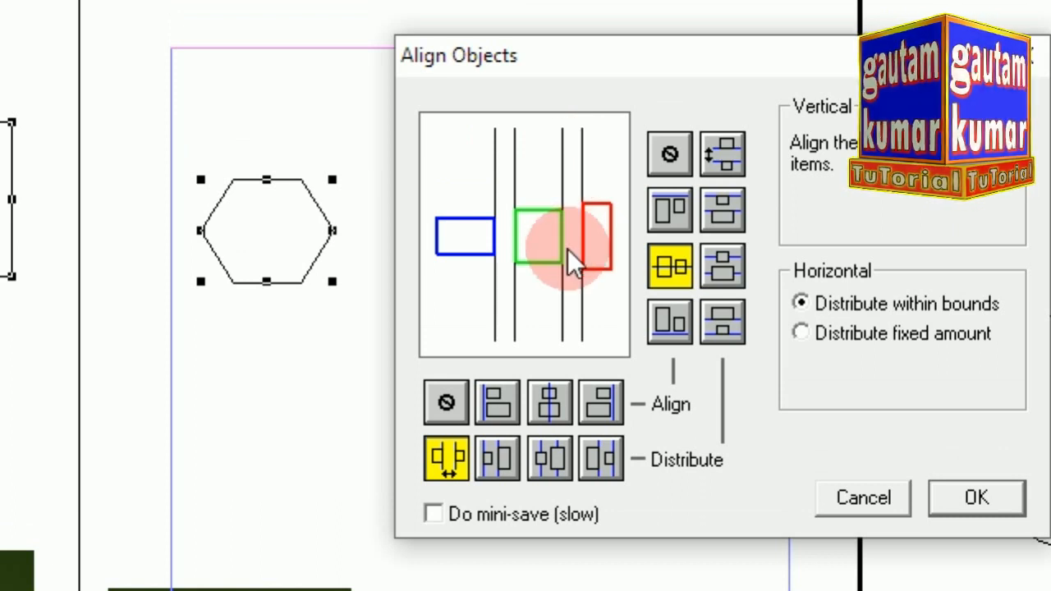
pyautogui.click(662, 210)
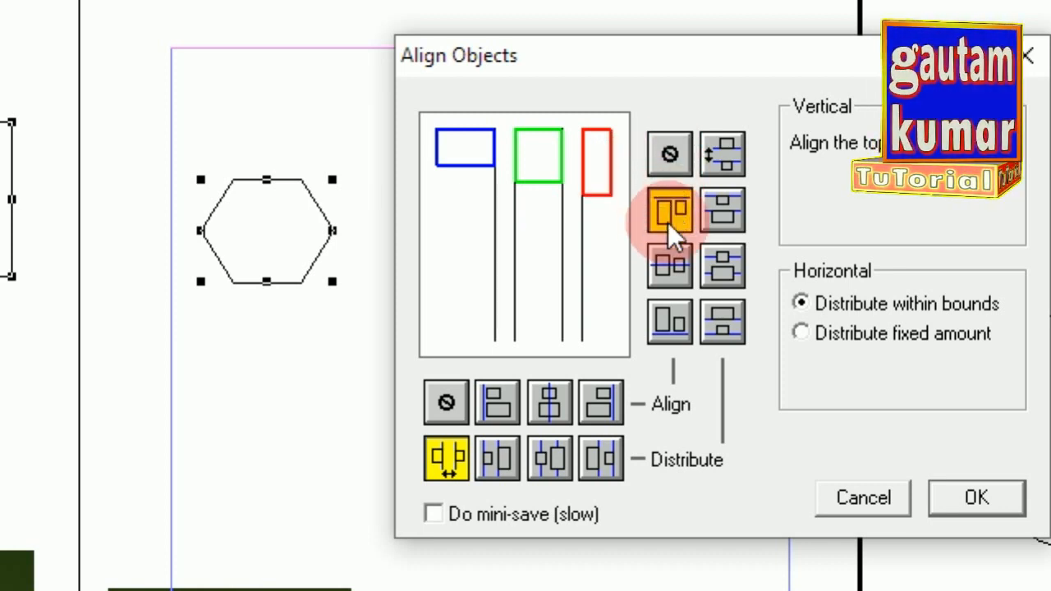
pyautogui.click(670, 267)
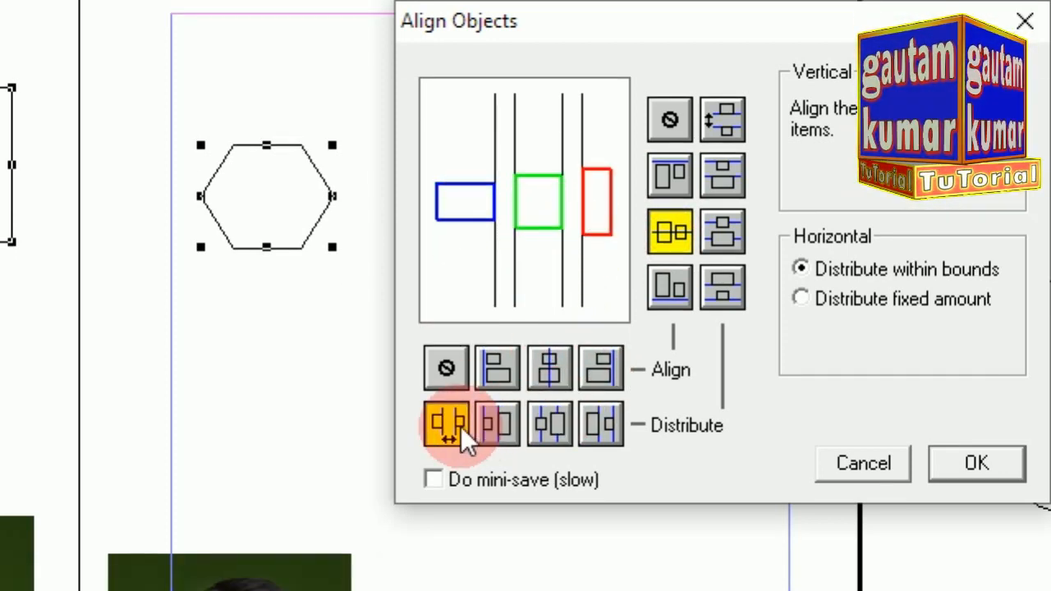
pyautogui.click(498, 424)
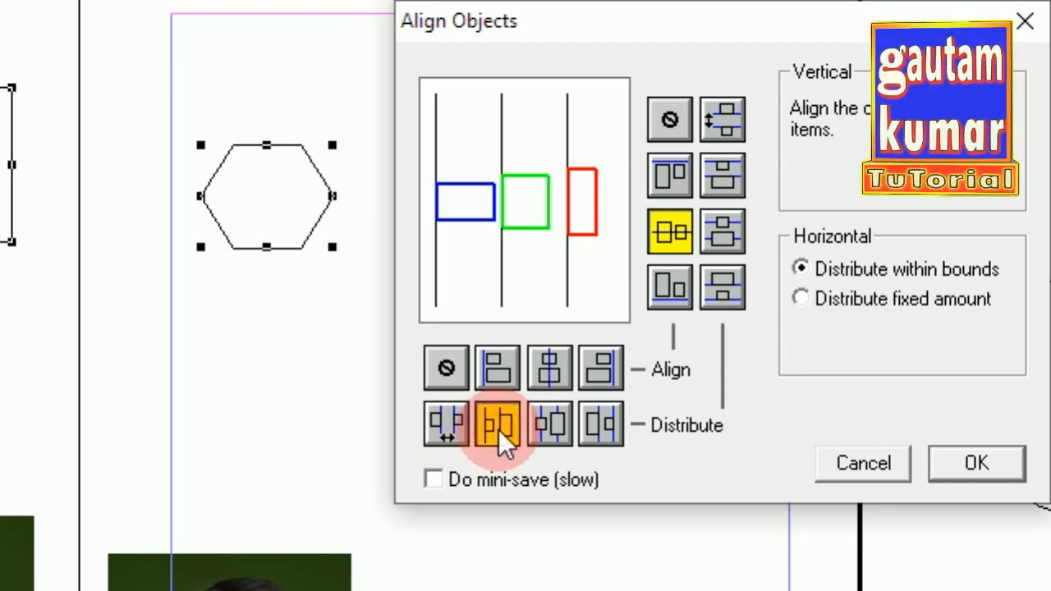
pyautogui.click(454, 428)
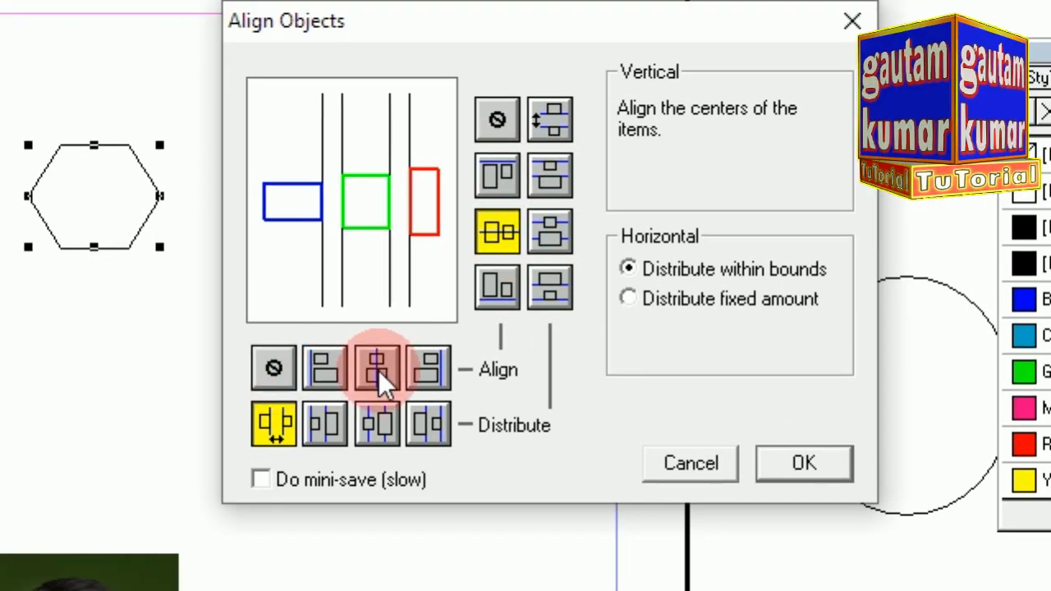
pyautogui.click(280, 423)
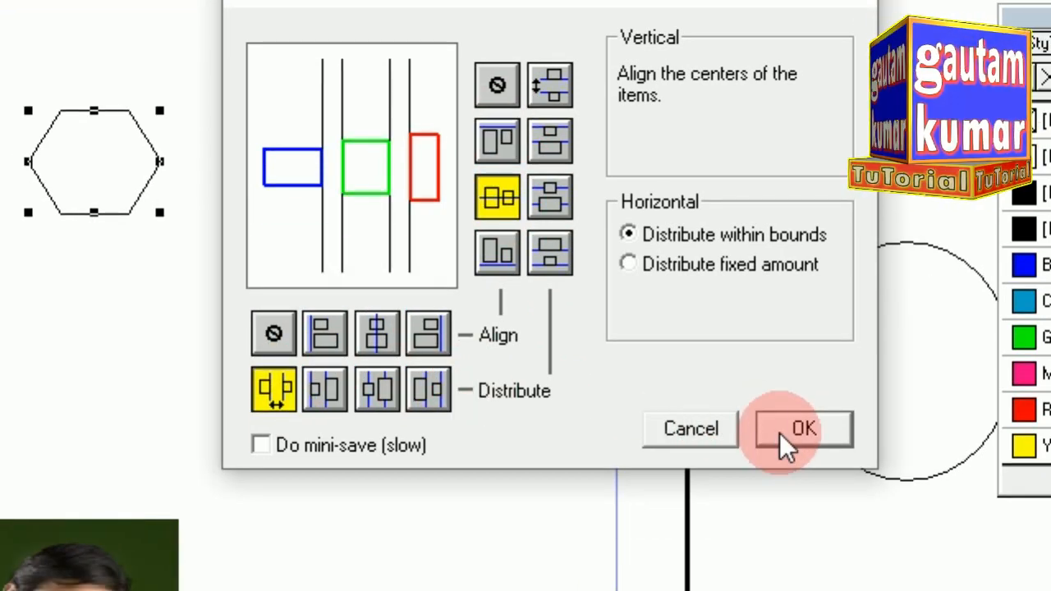
pyautogui.click(782, 432)
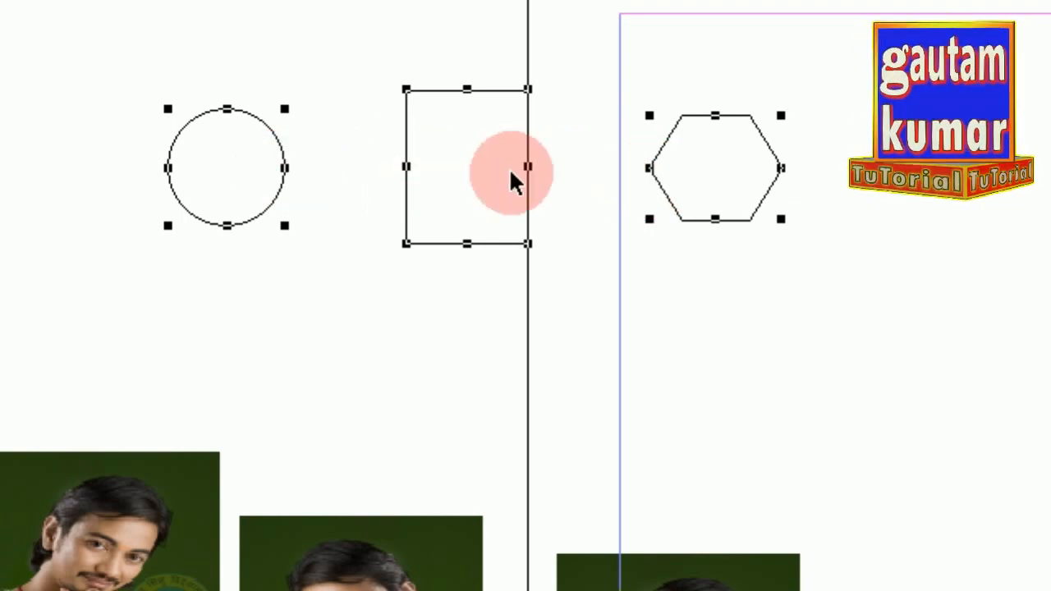
# Move the three aligned shapes together onto the page, between its left and right margins, and deselect them
pyautogui.moveTo(146, 30); pyautogui.dragTo(821, 344)
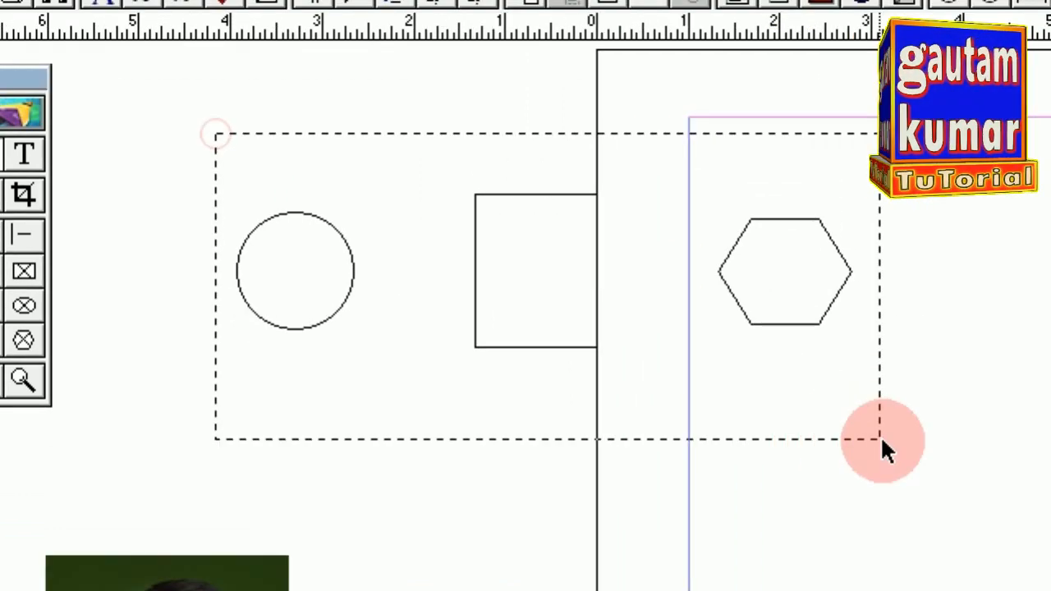
pyautogui.moveTo(395, 162); pyautogui.dragTo(840, 220)
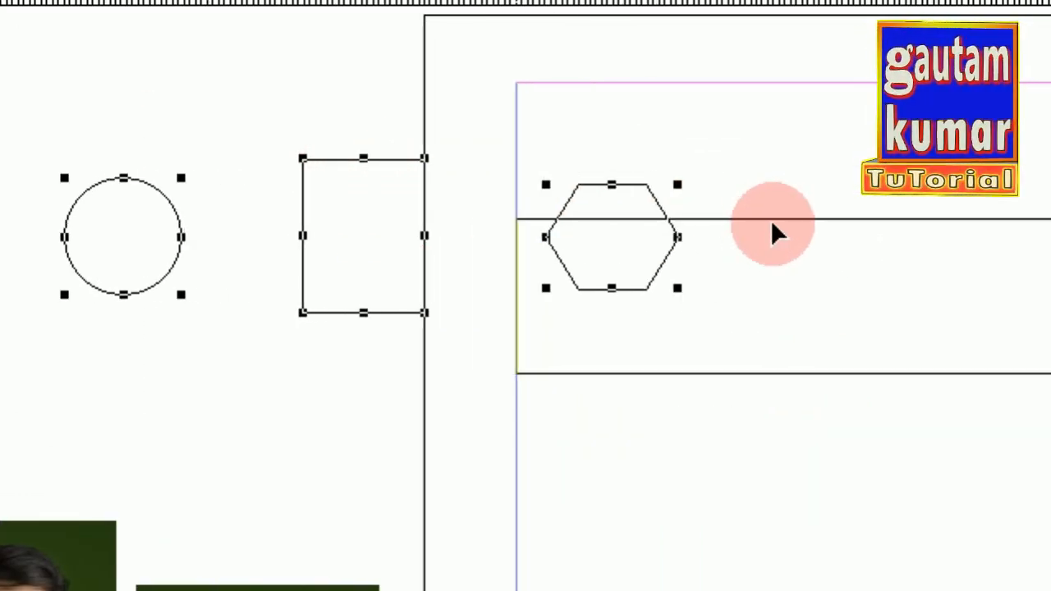
pyautogui.moveTo(772, 225); pyautogui.dragTo(772, 225)
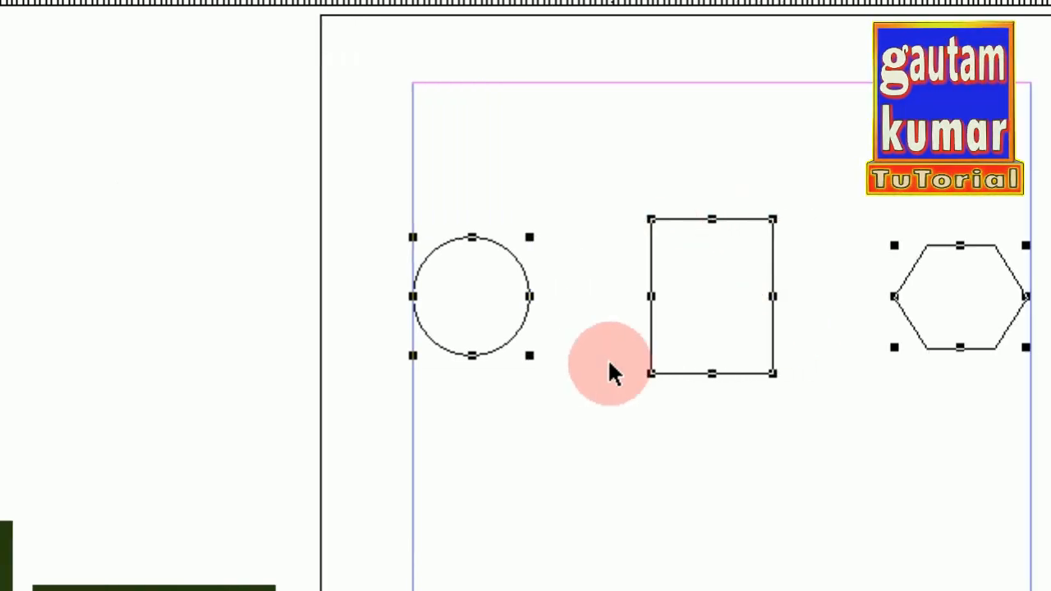
pyautogui.click(623, 435)
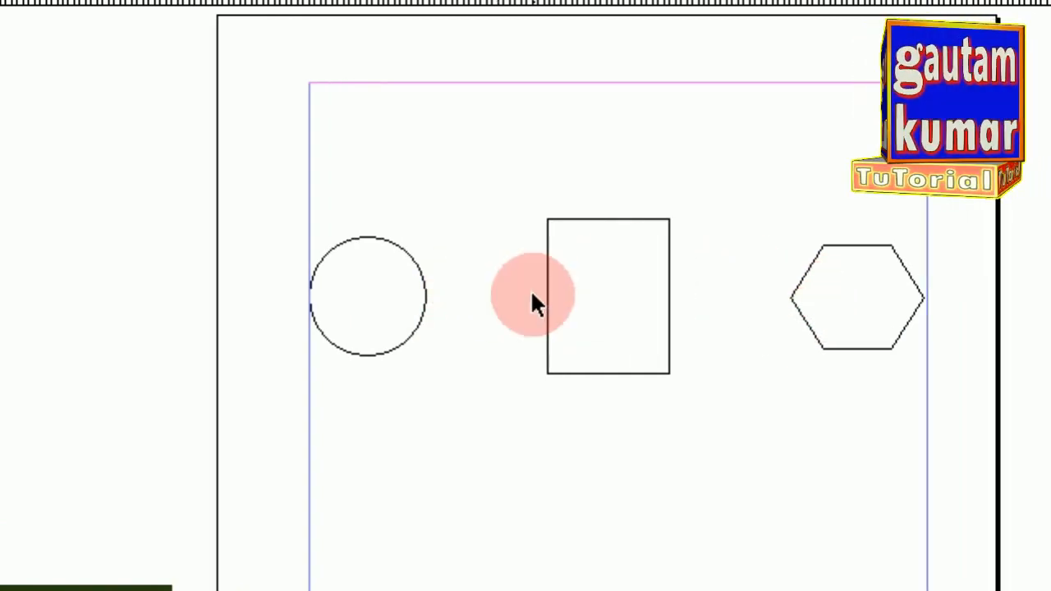
# Select the circle, rectangle and hexagon on the page and clear them
pyautogui.moveTo(197, 157); pyautogui.dragTo(975, 435)
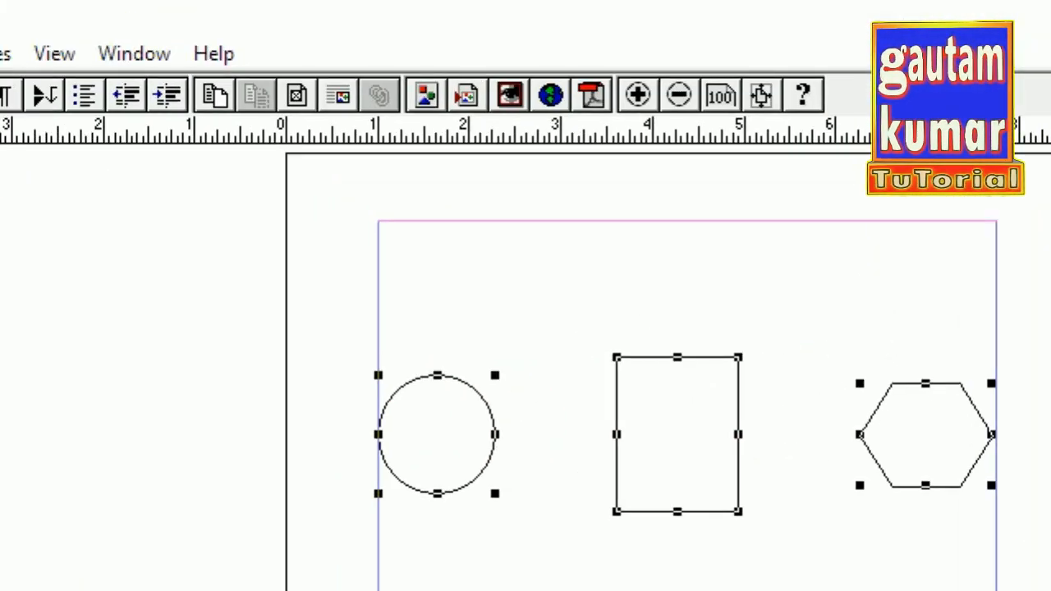
pyautogui.click(0, 53)
pyautogui.click(102, 241)
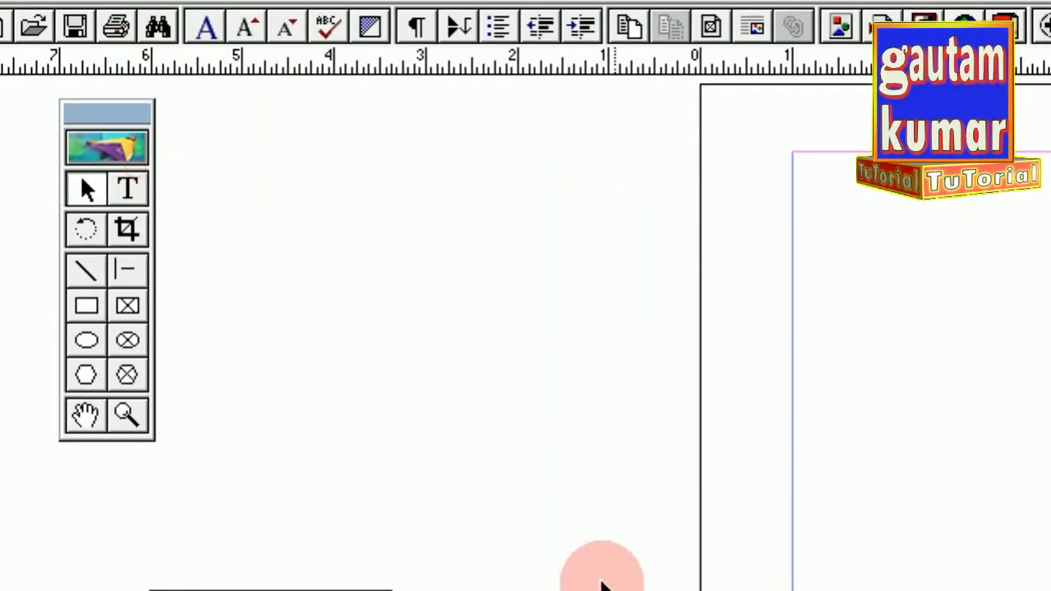
# Move the three photos up into a loose row, with the middle one across the page's left edge and lower than the others
pyautogui.moveTo(344, 558); pyautogui.dragTo(460, 223)
pyautogui.click(568, 571)
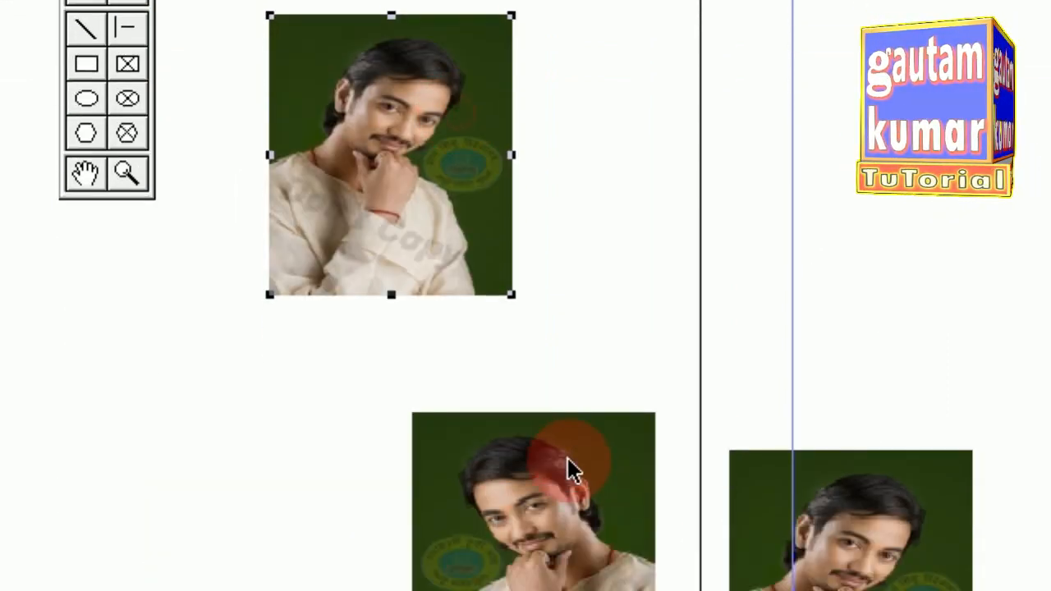
pyautogui.moveTo(664, 137); pyautogui.dragTo(708, 98)
pyautogui.moveTo(855, 491); pyautogui.dragTo(961, 108)
pyautogui.moveTo(754, 107); pyautogui.dragTo(770, 176)
pyautogui.moveTo(497, 232); pyautogui.dragTo(473, 239)
pyautogui.moveTo(421, 183); pyautogui.dragTo(416, 247)
pyautogui.click(381, 247)
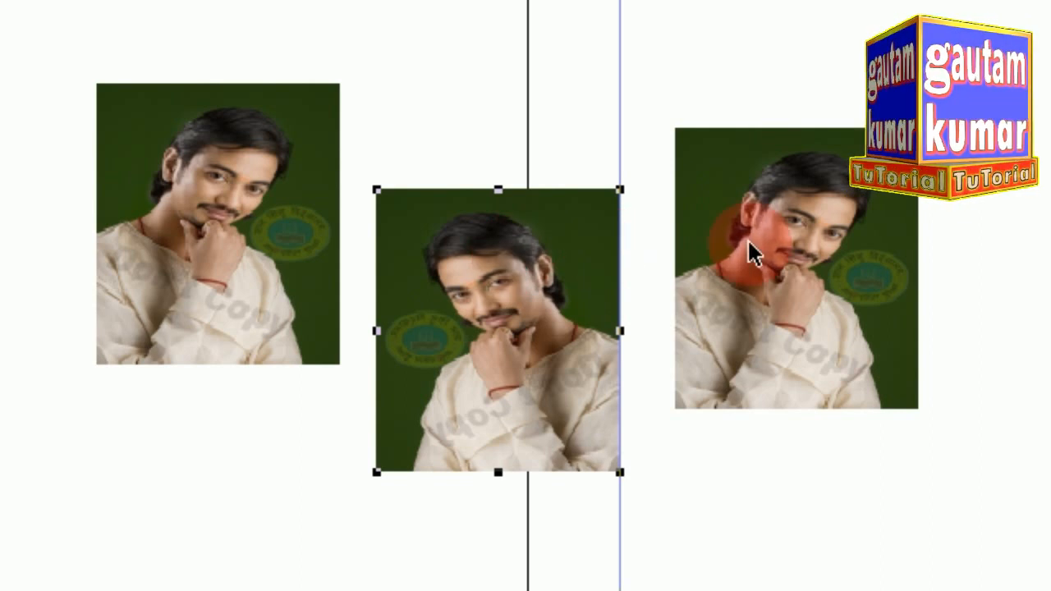
# Shift the middle and right photos so the three photos sit at different heights with uneven gaps
pyautogui.moveTo(741, 243); pyautogui.dragTo(836, 235)
pyautogui.moveTo(501, 275); pyautogui.dragTo(555, 273)
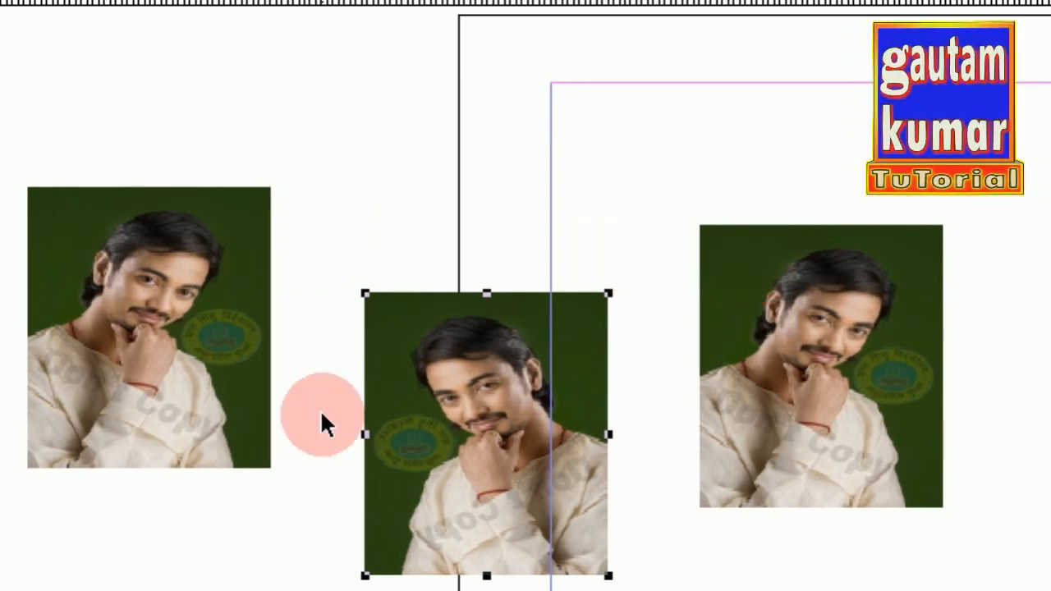
pyautogui.moveTo(762, 365); pyautogui.dragTo(712, 373)
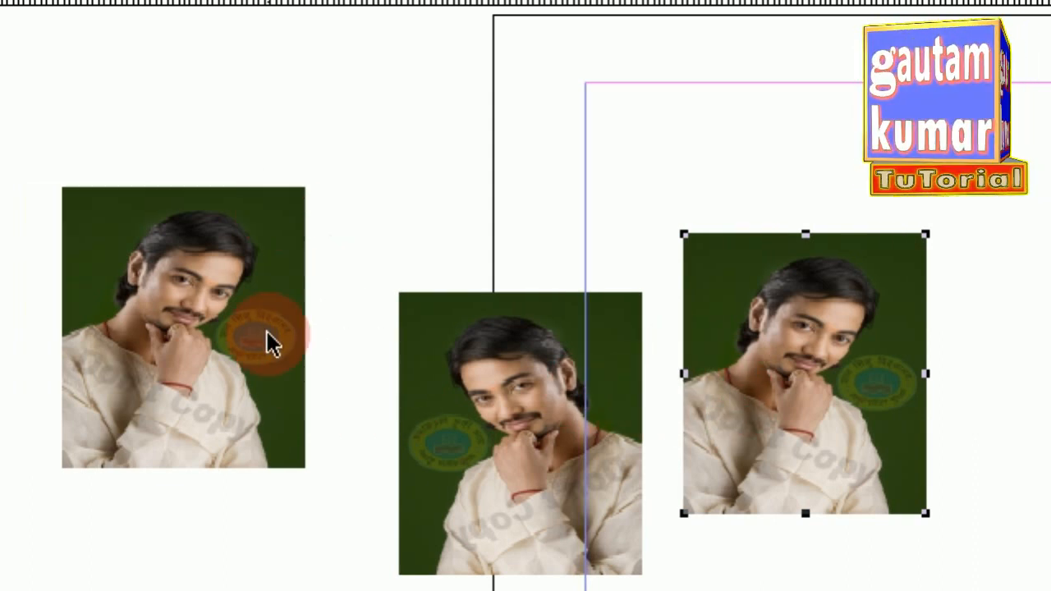
pyautogui.click(271, 343)
# Select all three photos, start the Align Objects command, and move its dialog clear of the photos
pyautogui.moveTo(14, 128); pyautogui.dragTo(100, 177)
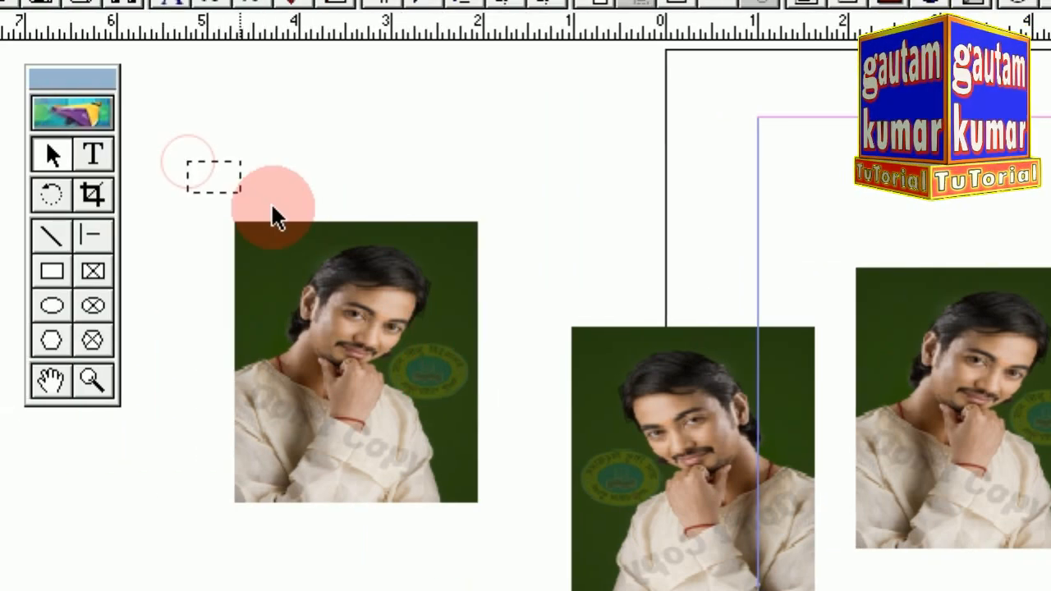
pyautogui.moveTo(274, 208); pyautogui.dragTo(781, 412)
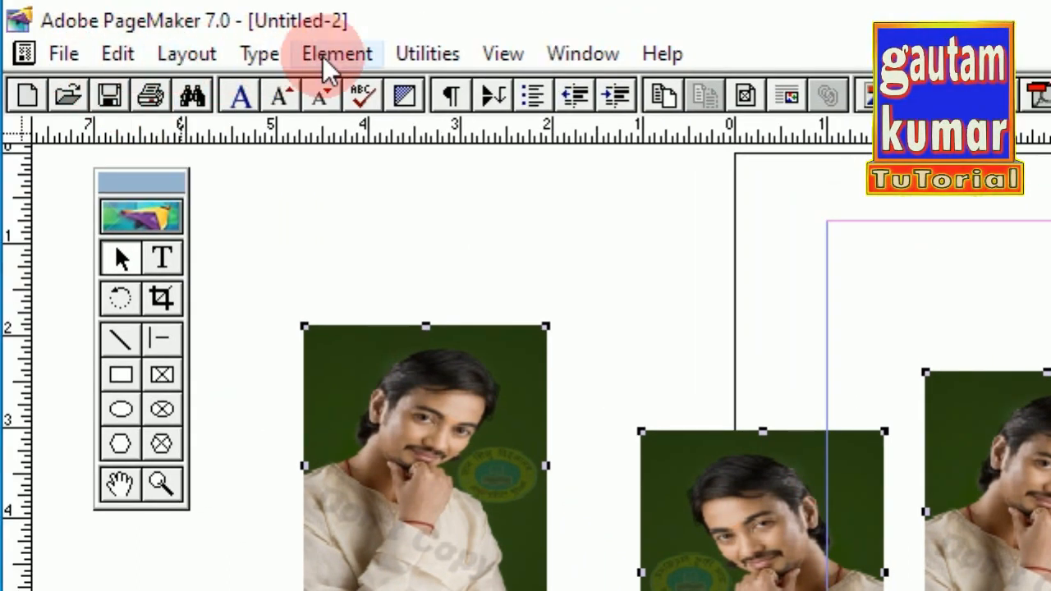
pyautogui.click(324, 62)
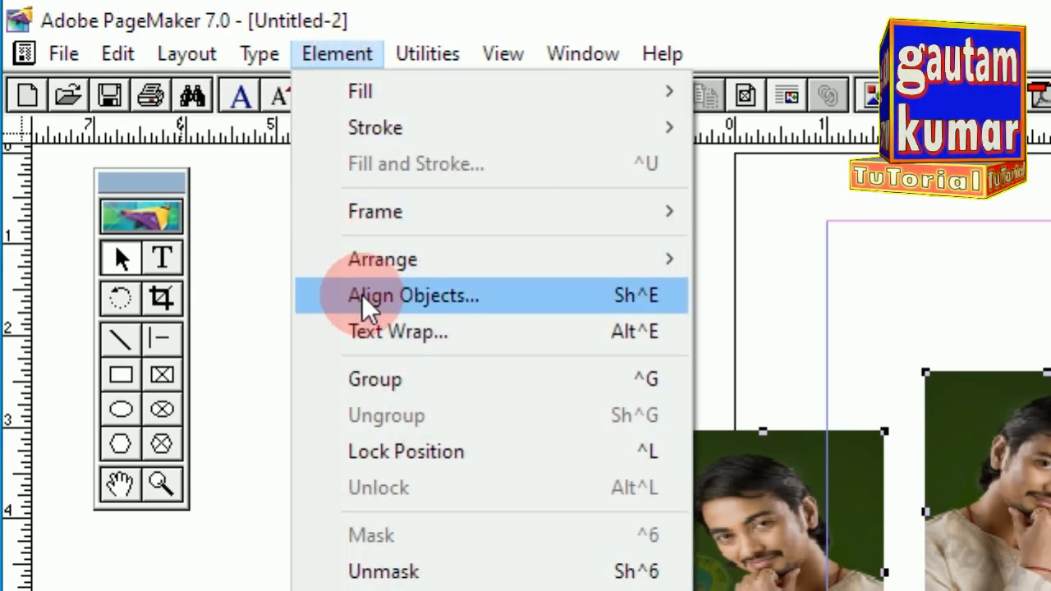
pyautogui.click(439, 303)
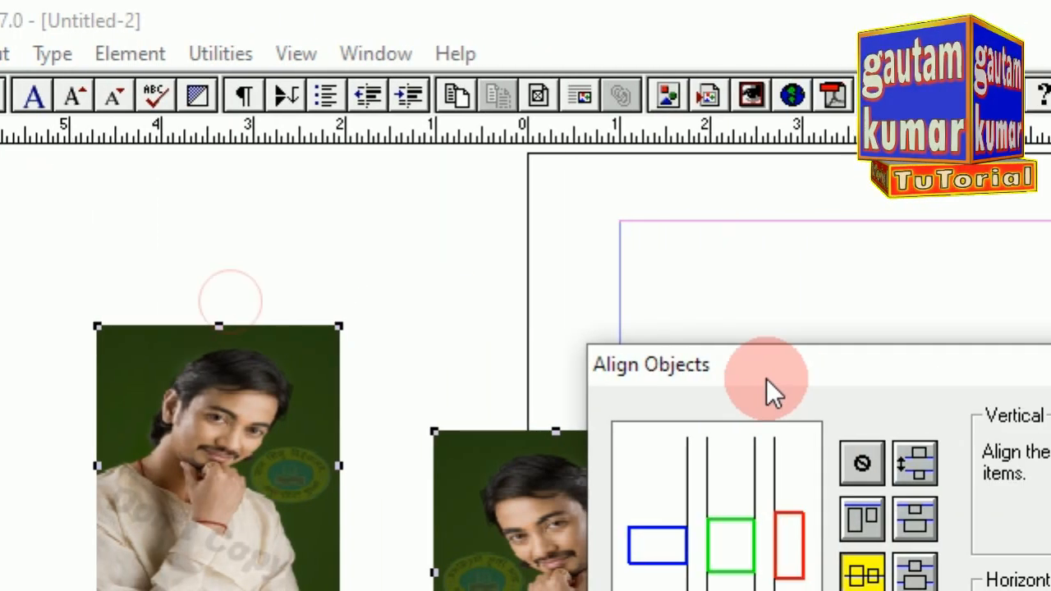
pyautogui.moveTo(766, 378); pyautogui.dragTo(1050, 225)
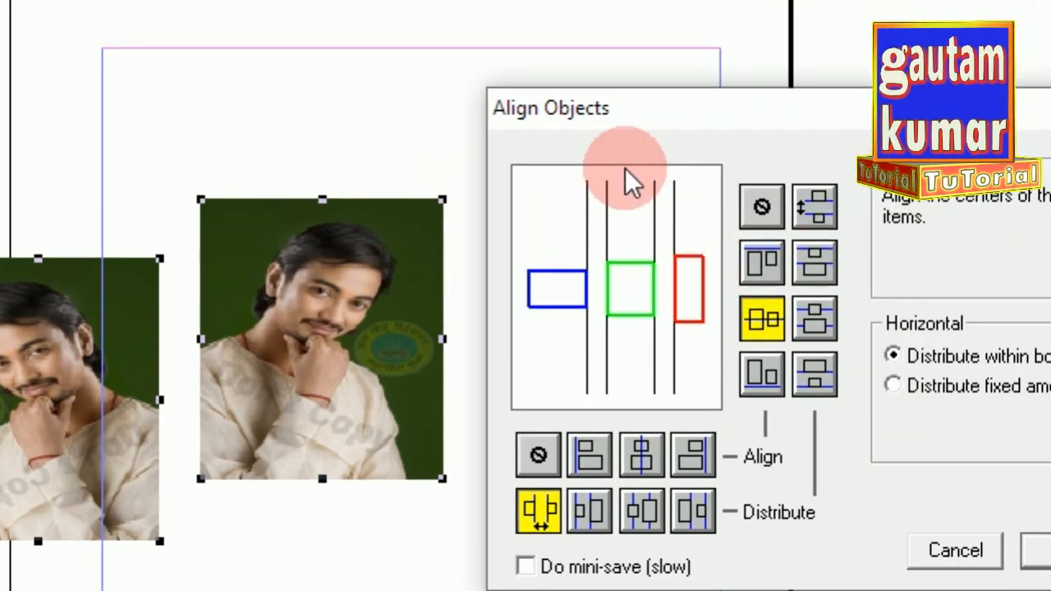
# Align the three photos by their vertical centers and distribute them within bounds with equal horizontal gaps
pyautogui.click(763, 263)
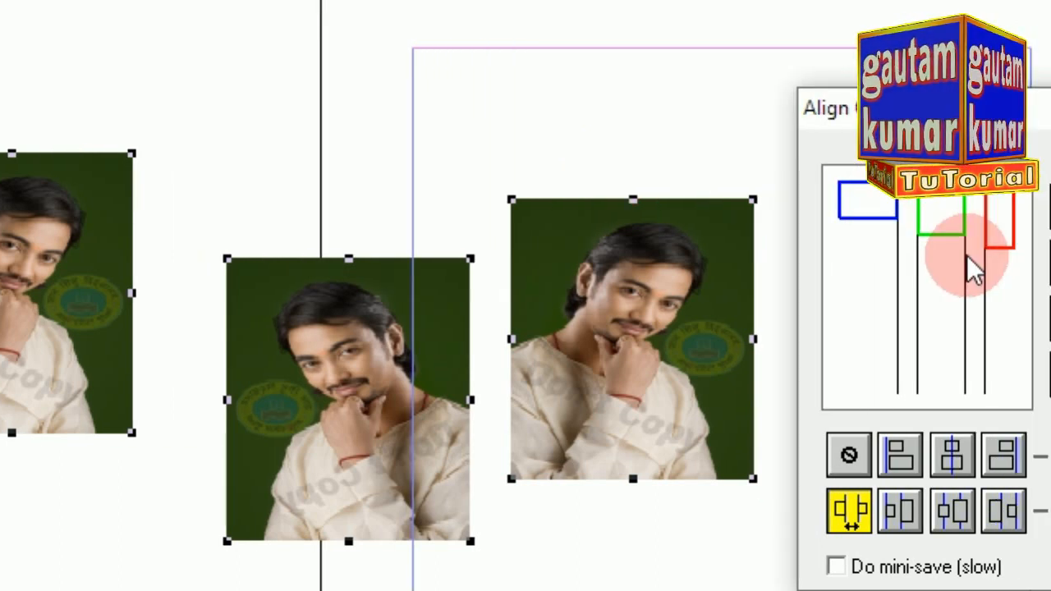
pyautogui.click(761, 320)
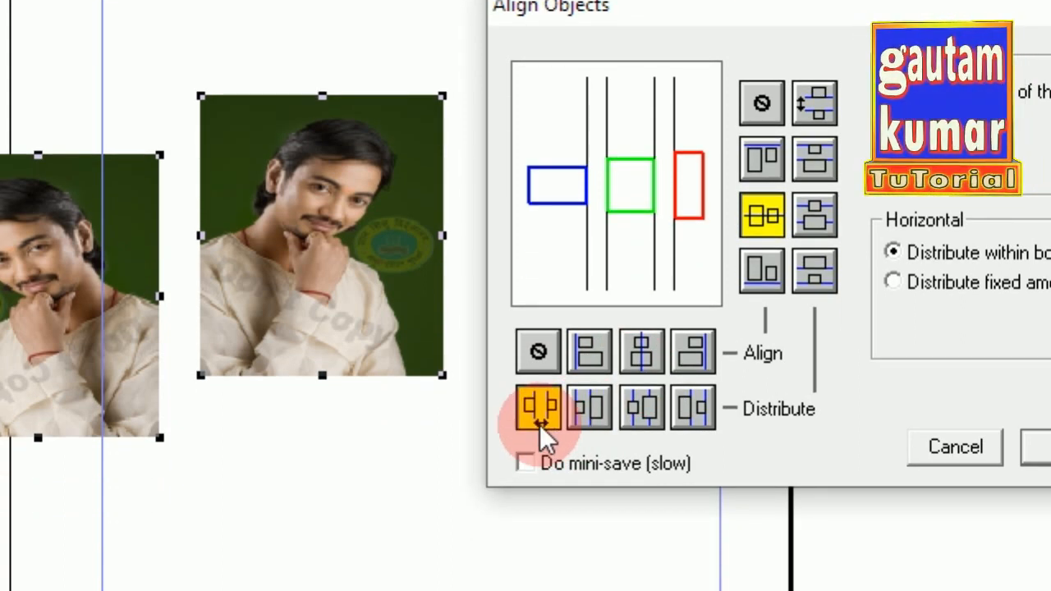
pyautogui.click(581, 414)
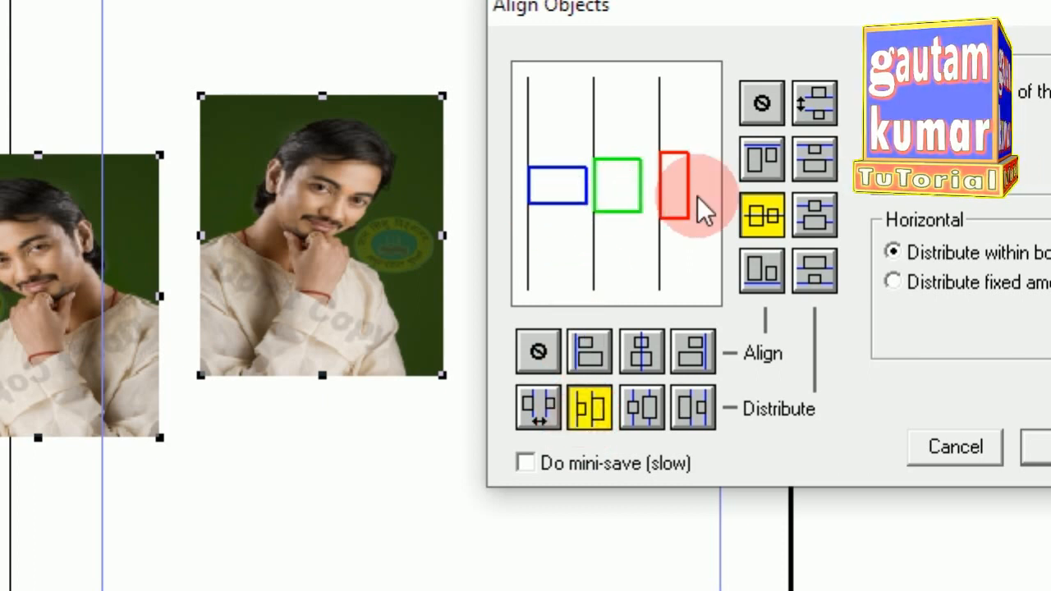
pyautogui.click(541, 404)
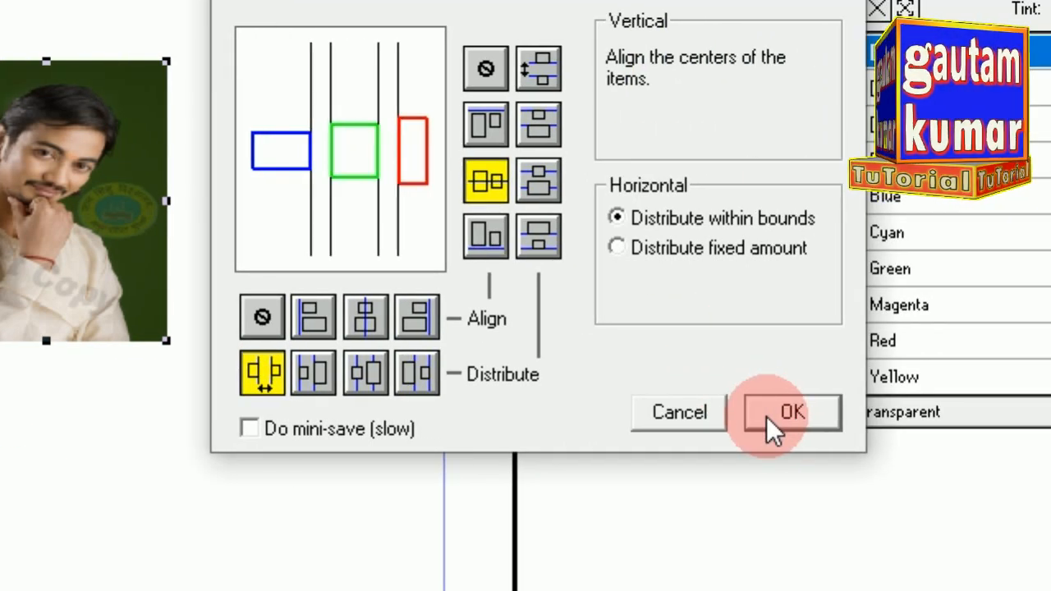
pyautogui.click(766, 416)
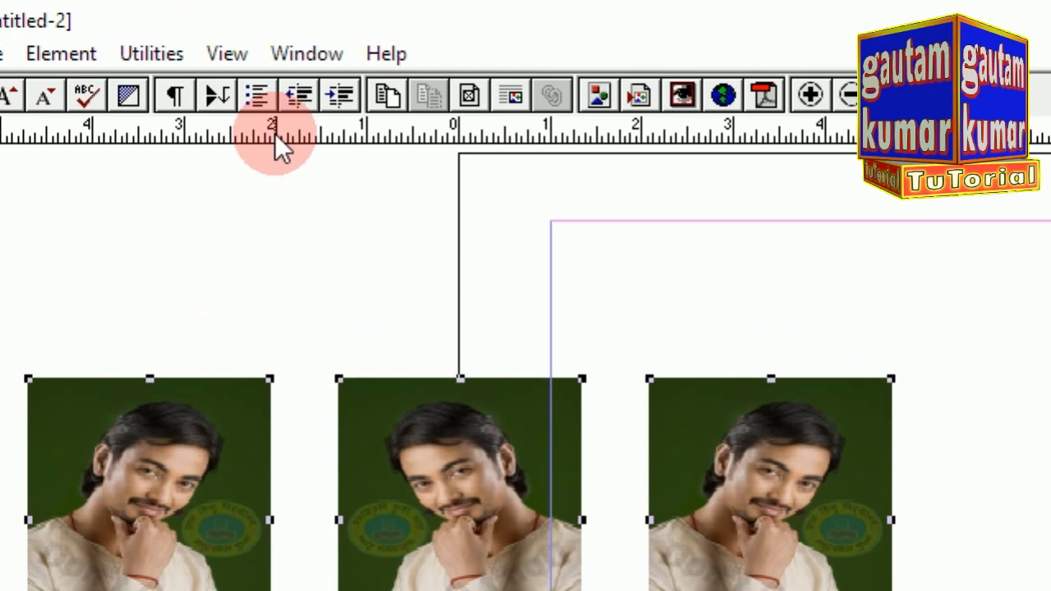
# Place a horizontal ruler guide through the middle of the photo row, and move the three photos together further right onto the page
pyautogui.moveTo(304, 138); pyautogui.dragTo(305, 489)
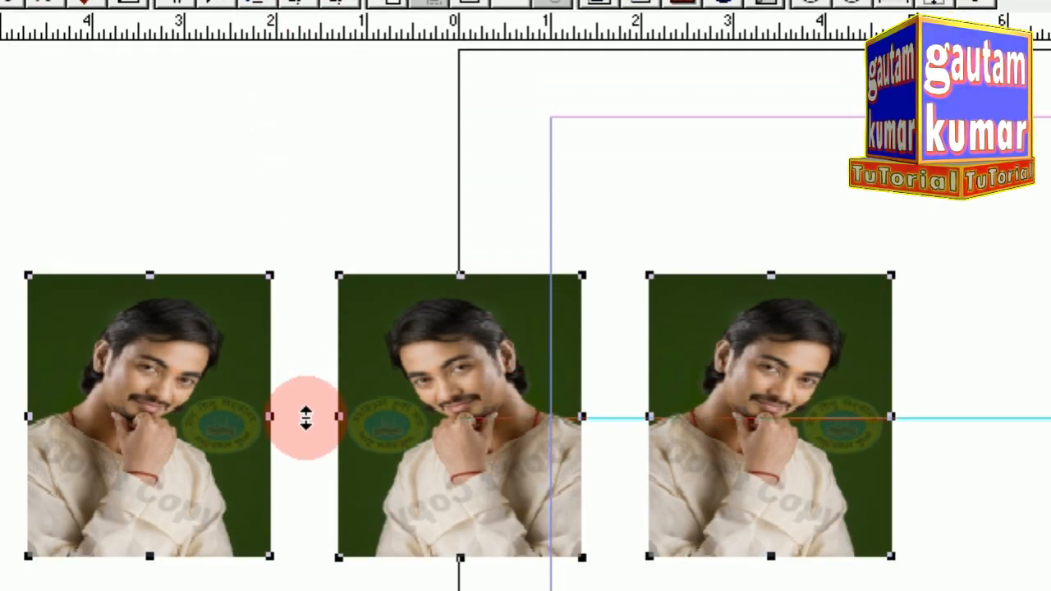
pyautogui.moveTo(305, 418); pyautogui.dragTo(306, 419)
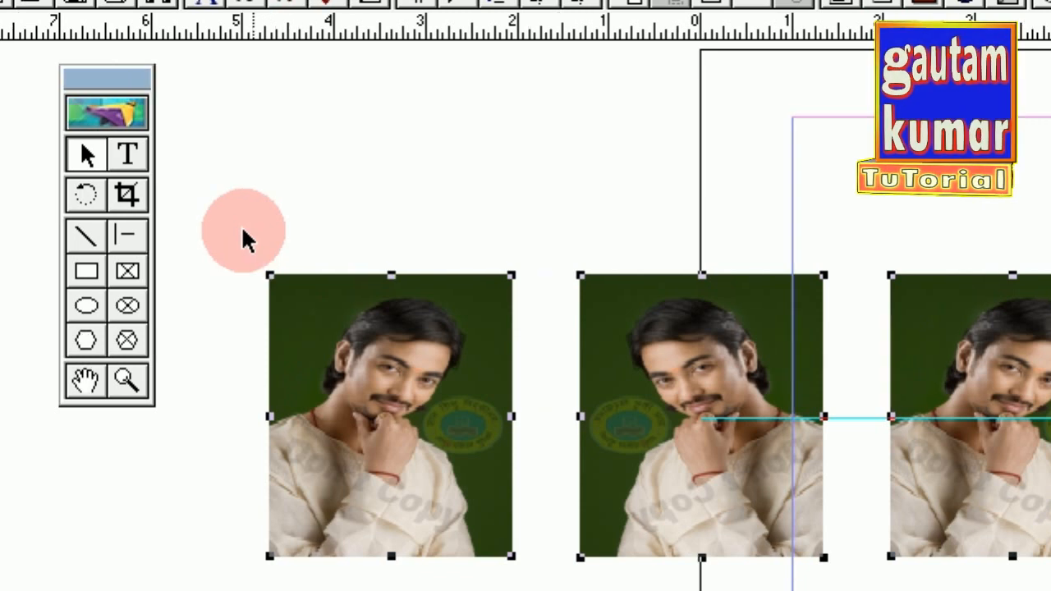
pyautogui.moveTo(108, 208); pyautogui.dragTo(625, 394)
pyautogui.moveTo(764, 395); pyautogui.dragTo(1050, 590)
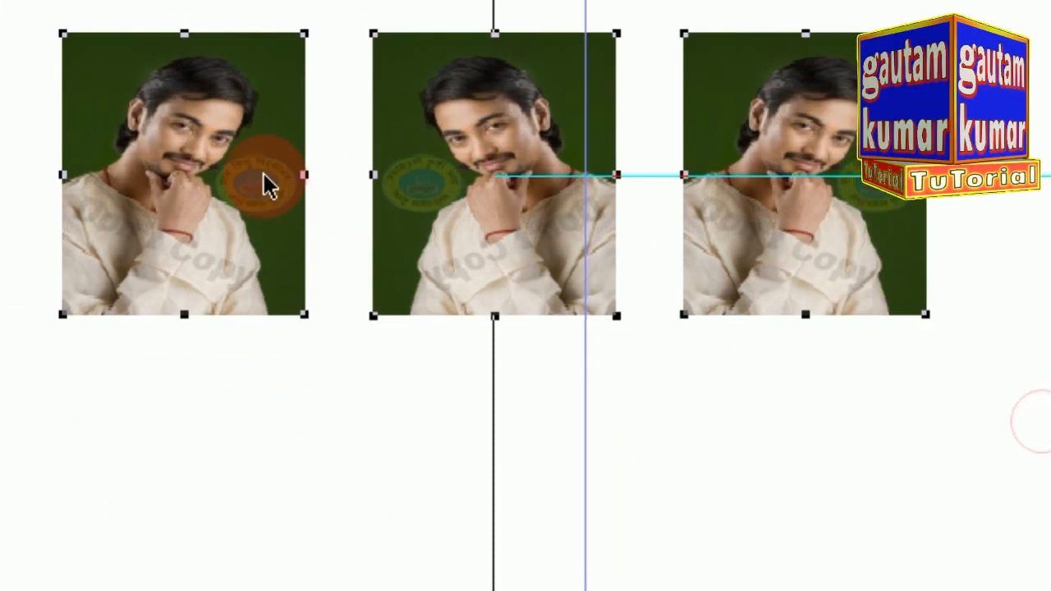
pyautogui.moveTo(267, 185); pyautogui.dragTo(576, 188)
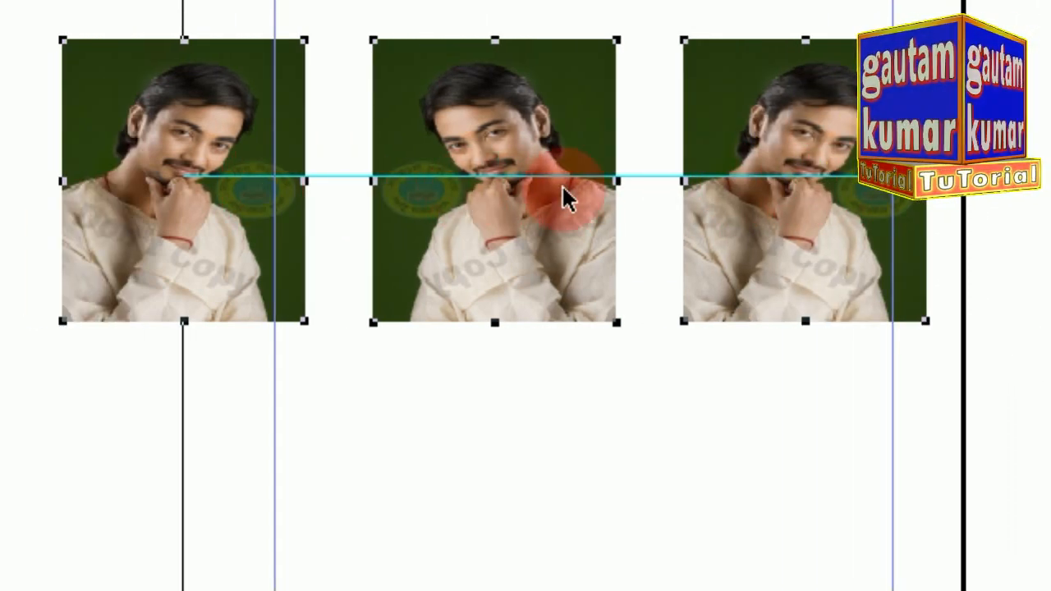
pyautogui.click(422, 400)
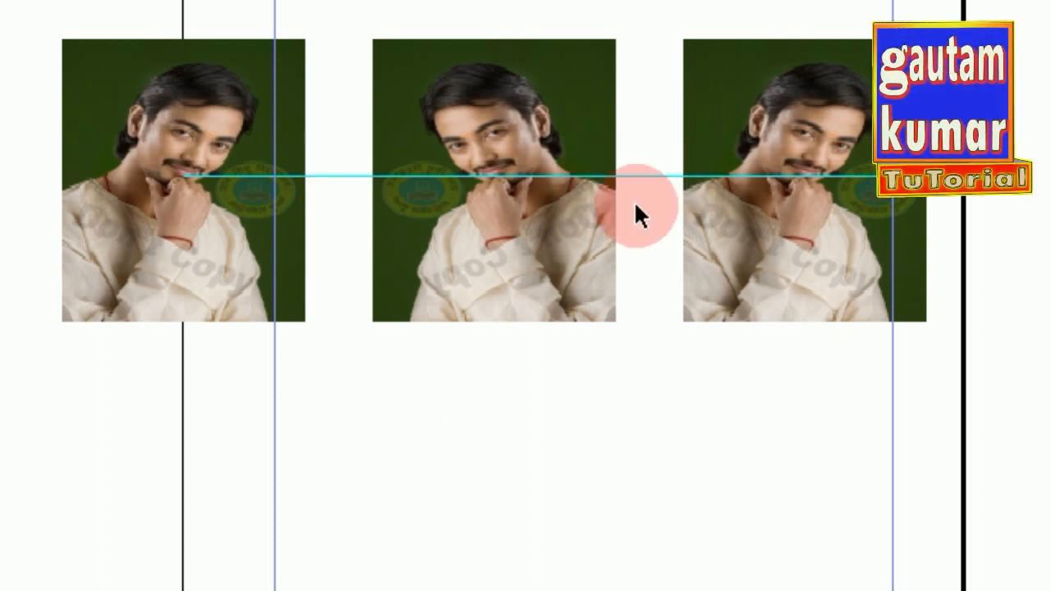
# Reselect the three photos and use Align Objects to align their vertical centers and distribute their horizontal centers evenly within bounds
pyautogui.scroll(1, 636, 204)
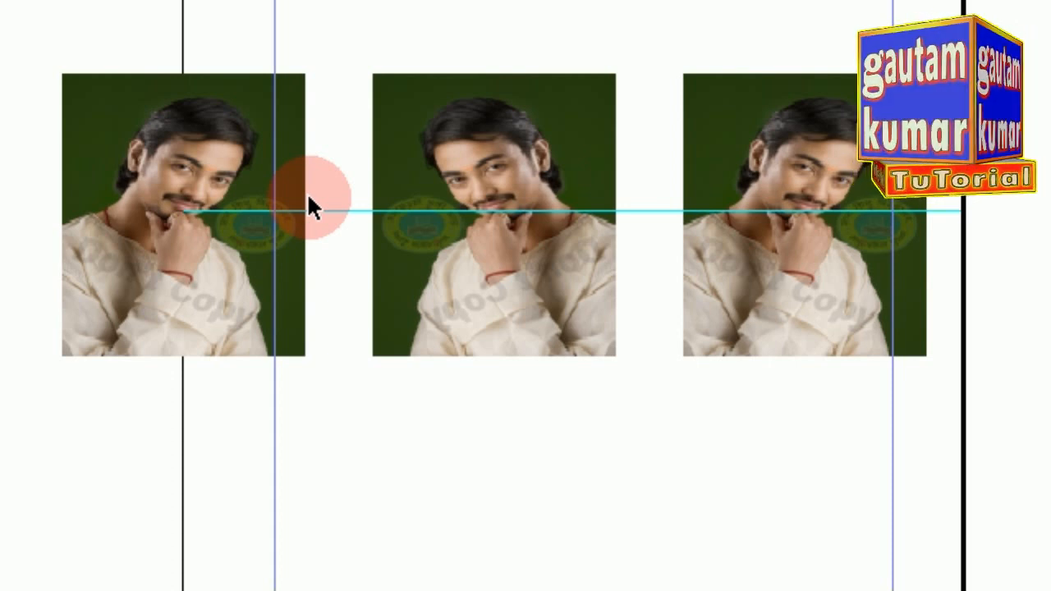
pyautogui.hscroll(-7, 264, 200)
pyautogui.scroll(3, 57, 54)
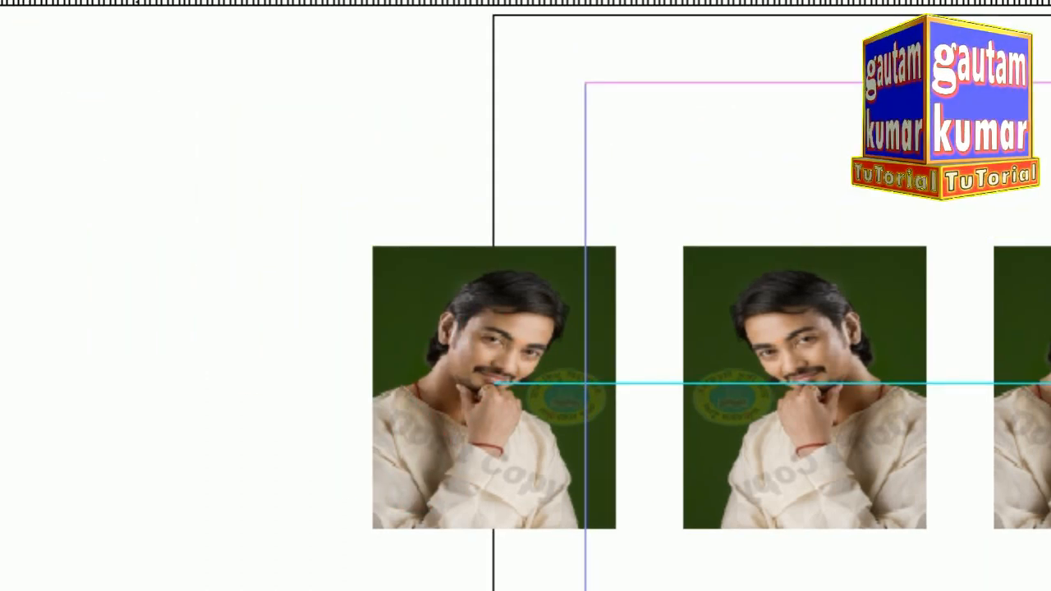
pyautogui.moveTo(277, 131); pyautogui.dragTo(1050, 483)
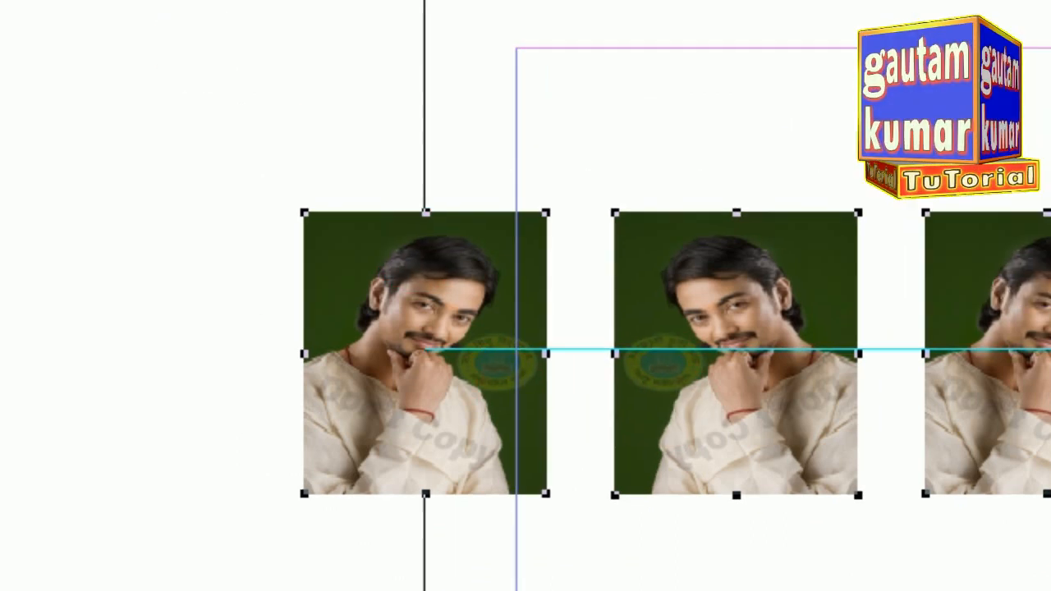
pyautogui.click(160, 20)
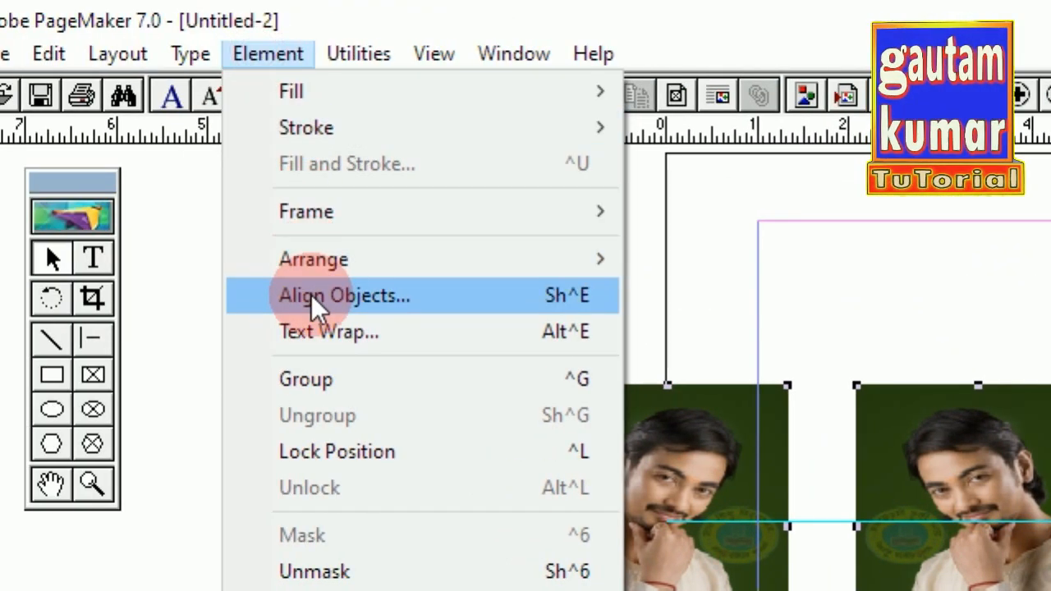
pyautogui.click(280, 297)
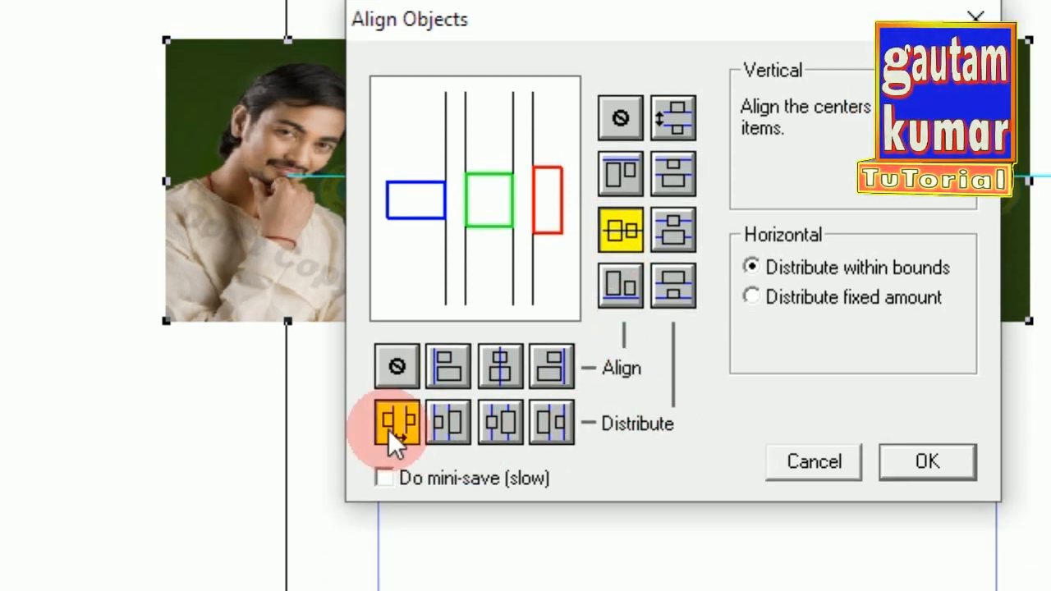
pyautogui.click(495, 424)
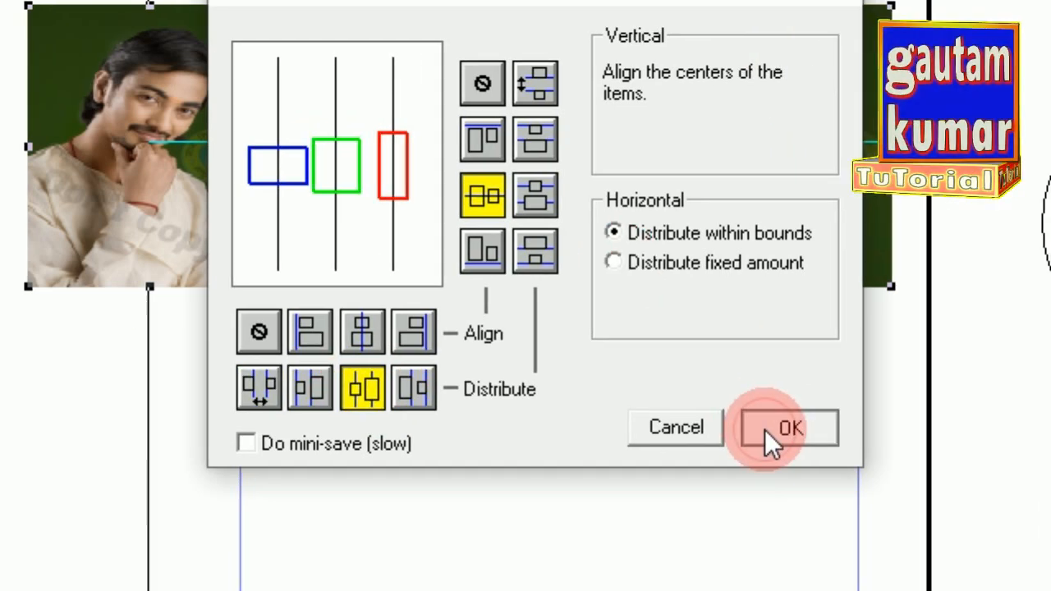
pyautogui.click(831, 422)
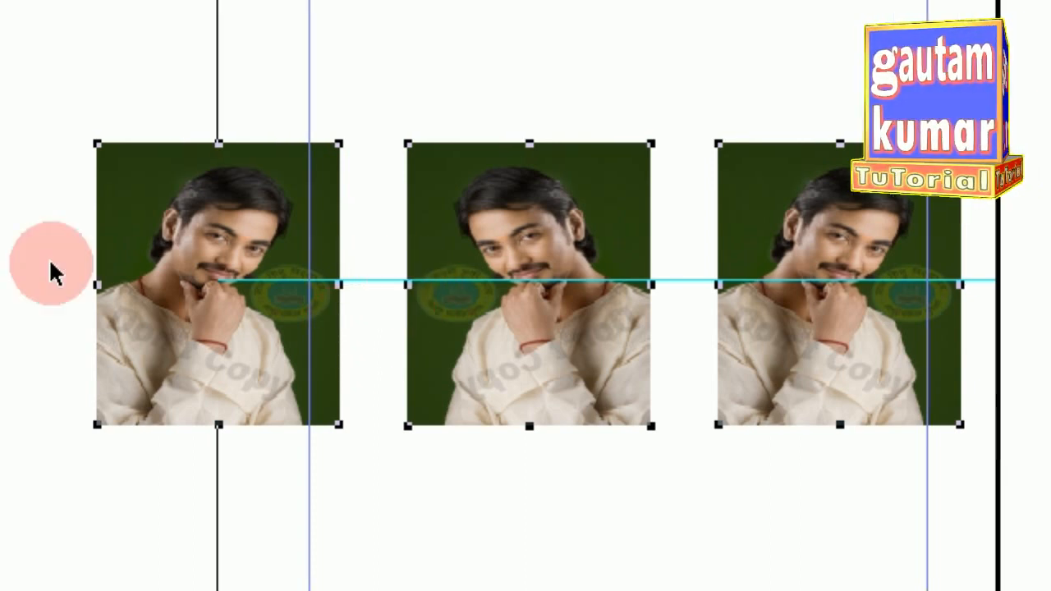
# Deselect the row and shift only the left photo toward the middle one and back, leaving it slightly lower than the other two
pyautogui.click(19, 242)
pyautogui.moveTo(86, 237); pyautogui.dragTo(64, 238)
pyautogui.moveTo(272, 243); pyautogui.dragTo(294, 249)
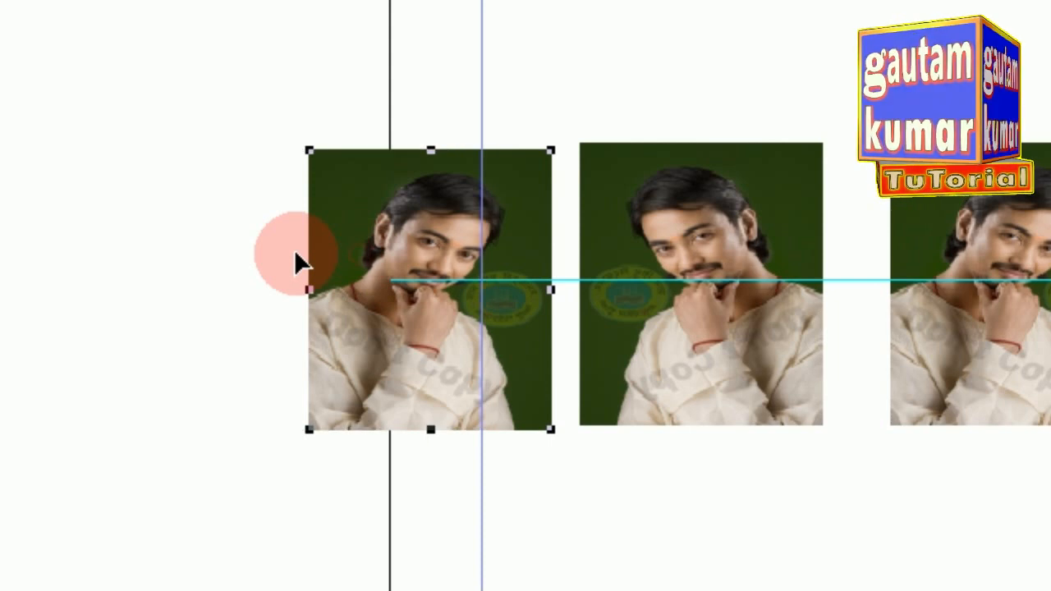
pyautogui.moveTo(318, 215); pyautogui.dragTo(340, 215)
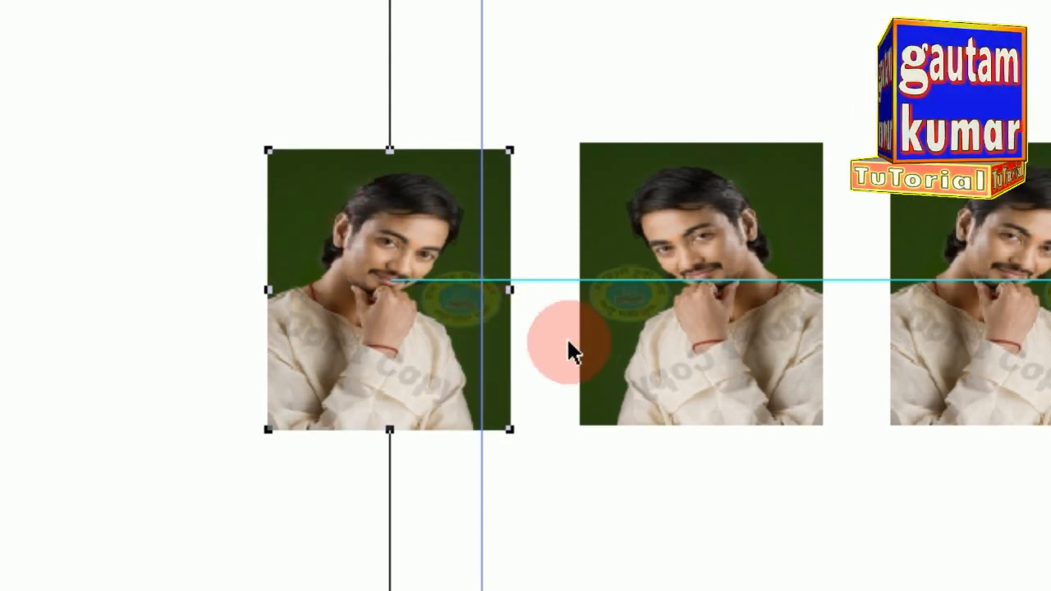